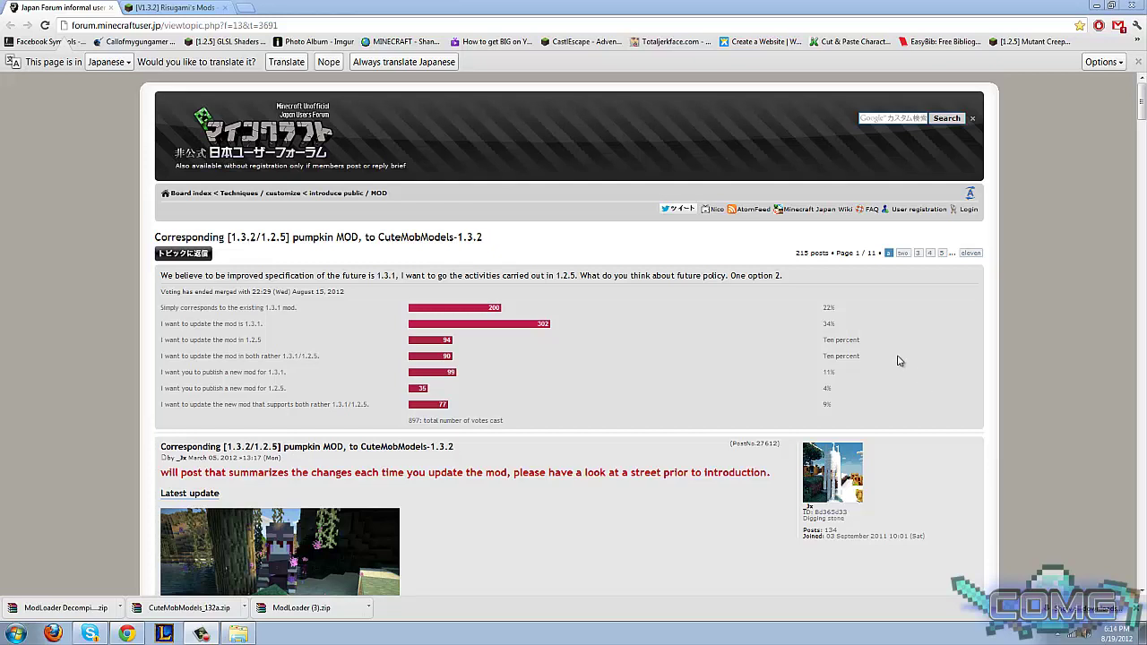
Locate the CuteMobModels downloads on the Japanese forum page and the ModLoader 1.3.2 downloads in Risugami's Mods thread
{"action": "left_click_drag", "start_coordinate": [1141, 100], "coordinate": [1141, 183]}
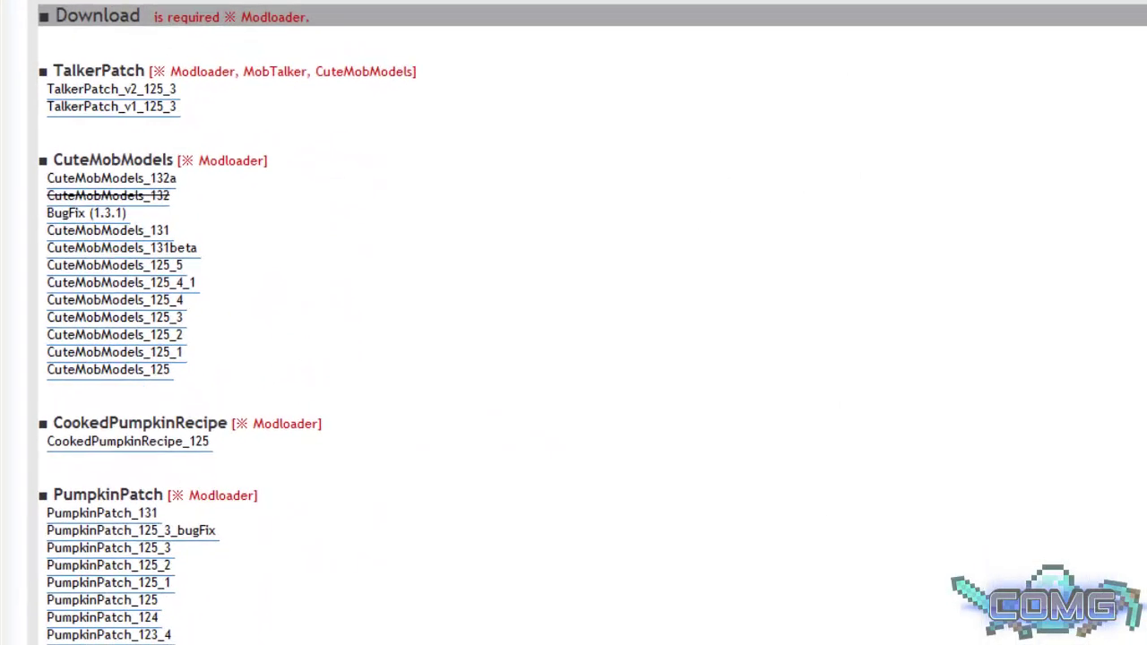
{"action": "triple_click", "coordinate": [93, 154]}
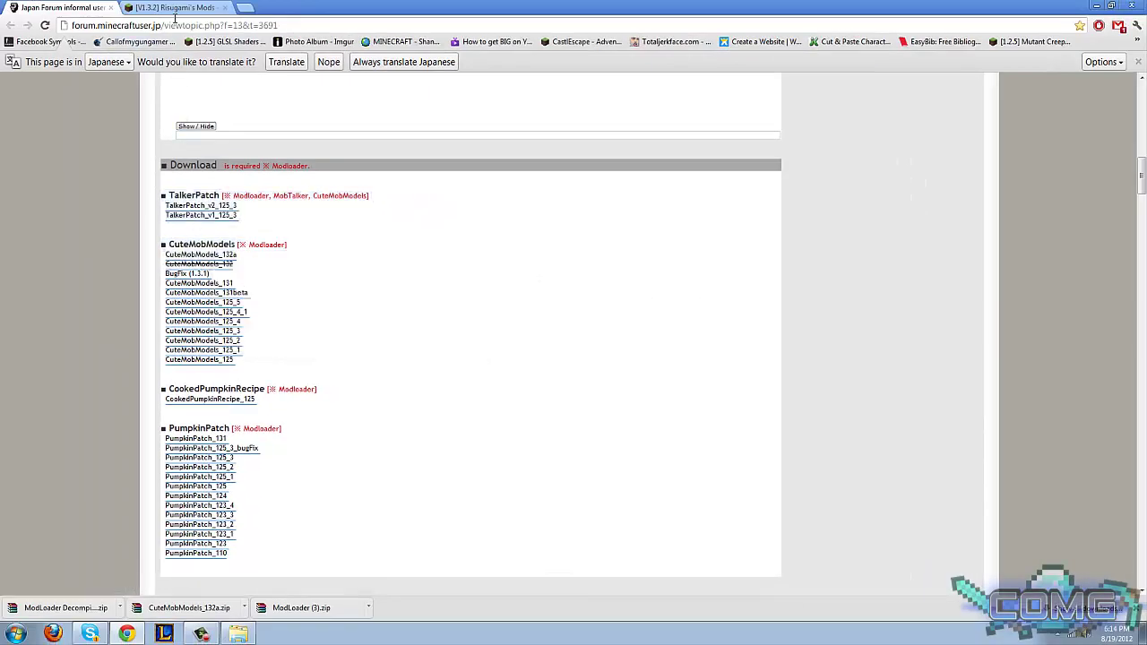
{"action": "left_click", "coordinate": [172, 7]}
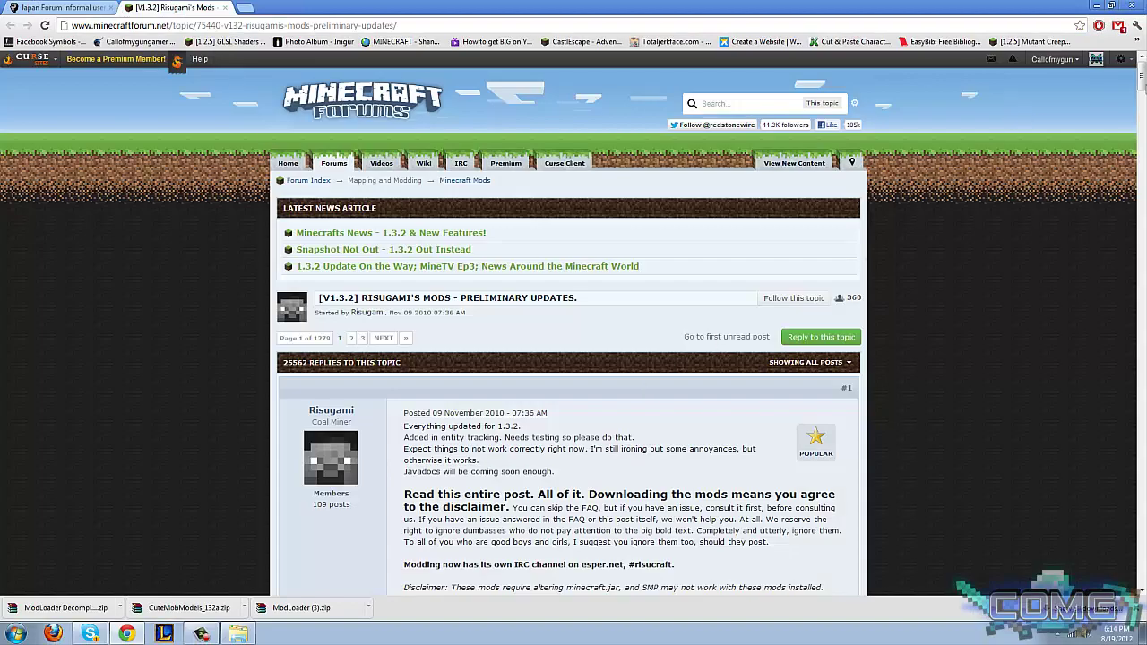
{"action": "scroll", "coordinate": [574, 322], "scroll_direction": "down", "scroll_amount": 15}
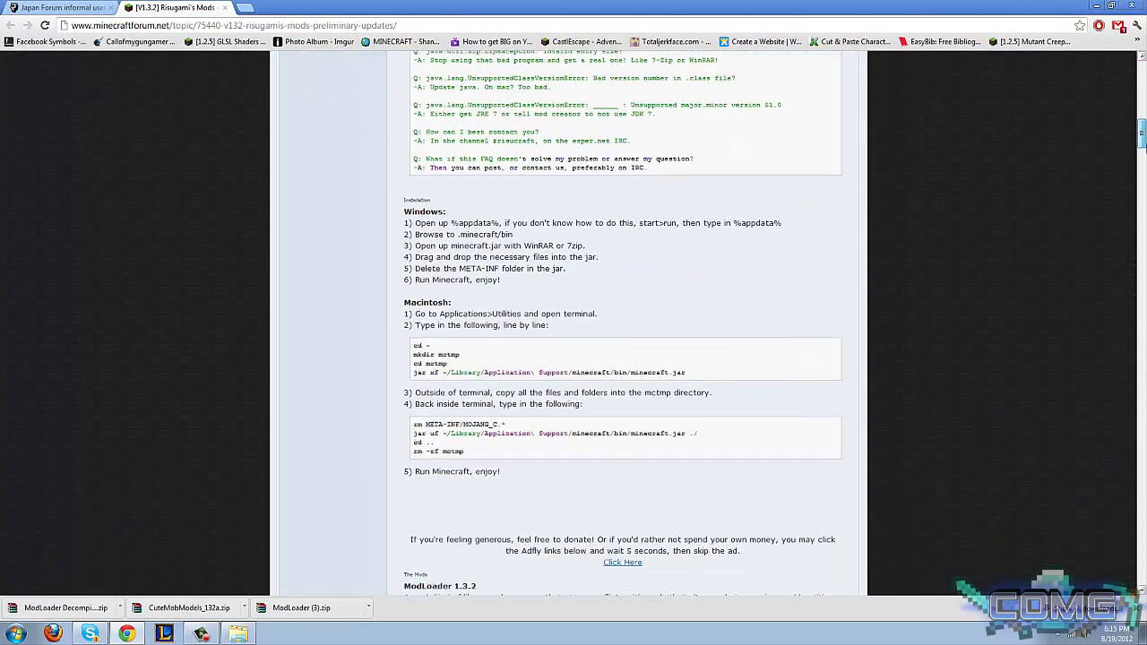
{"action": "scroll", "coordinate": [573, 323], "scroll_direction": "down", "scroll_amount": 5}
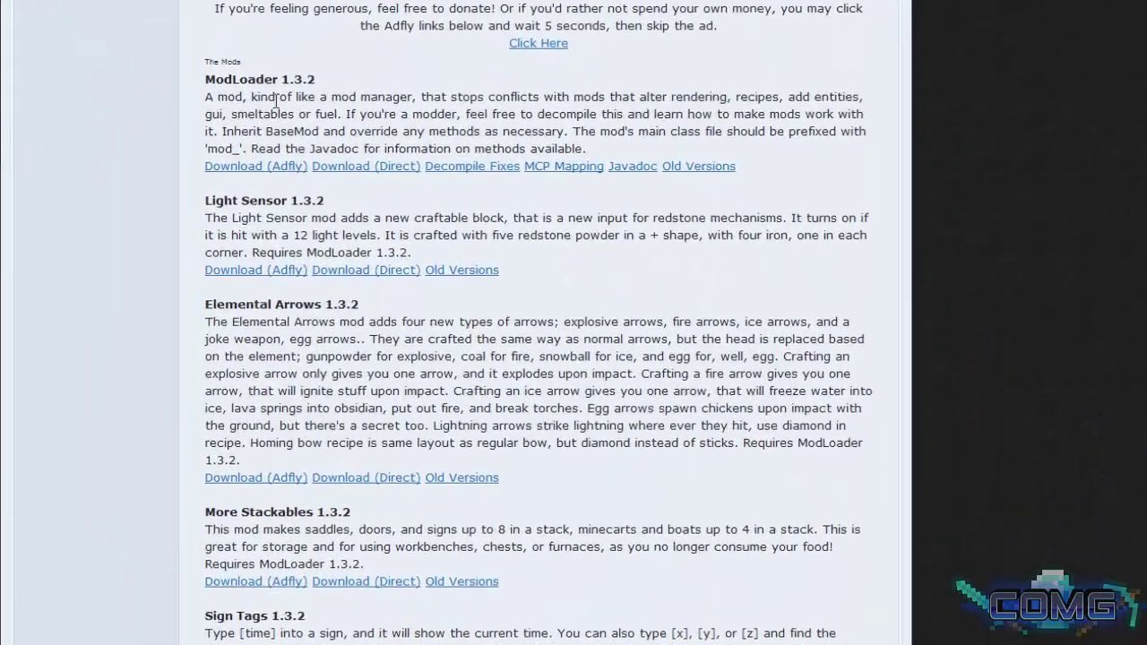
{"action": "left_click_drag", "start_coordinate": [207, 85], "coordinate": [726, 173]}
{"action": "left_click", "coordinate": [726, 179]}
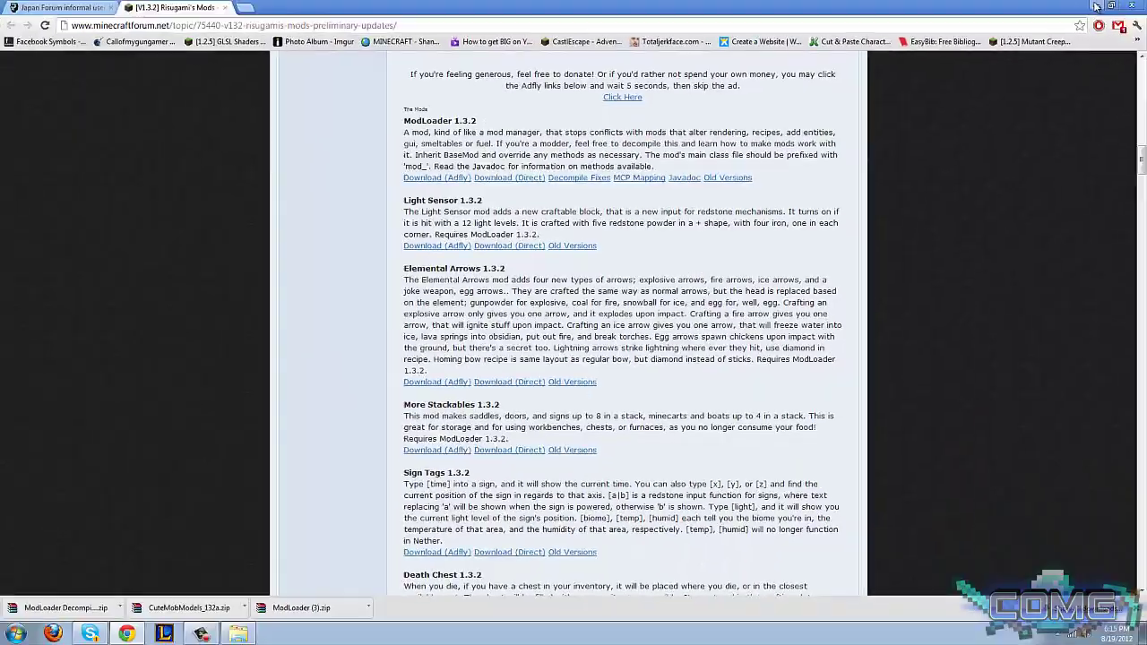
Minimize the browser and find the downloaded CuteMobModels and ModLoader archives on the desktop
{"action": "left_click", "coordinate": [1095, 7]}
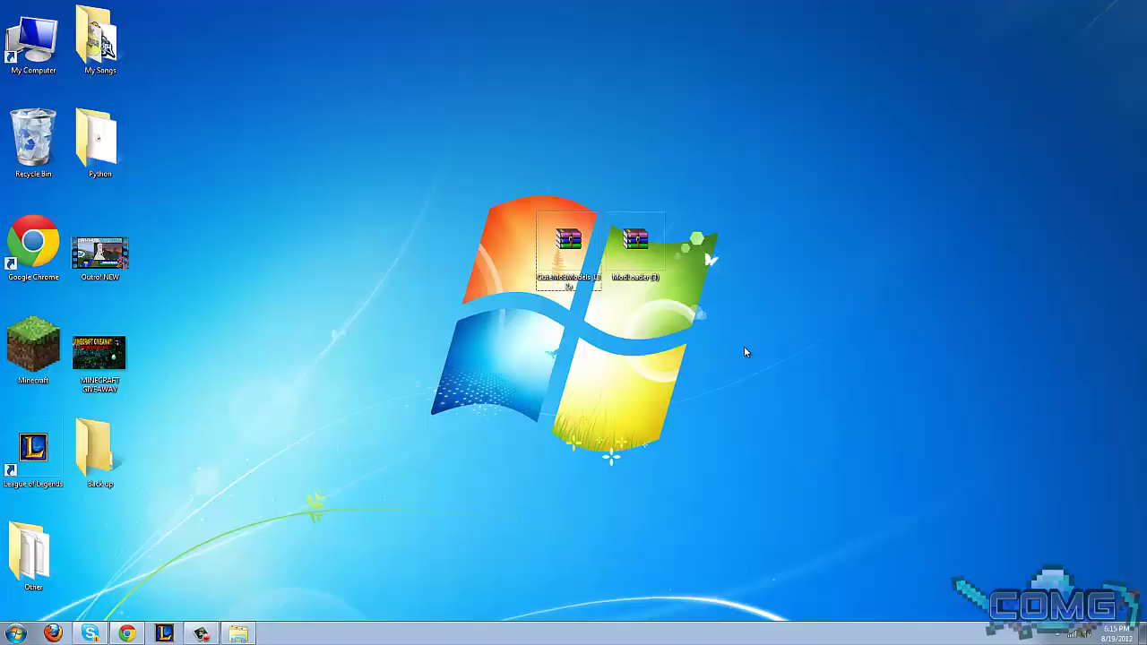
{"action": "left_click_drag", "start_coordinate": [744, 350], "coordinate": [506, 204]}
{"action": "left_click", "coordinate": [641, 403]}
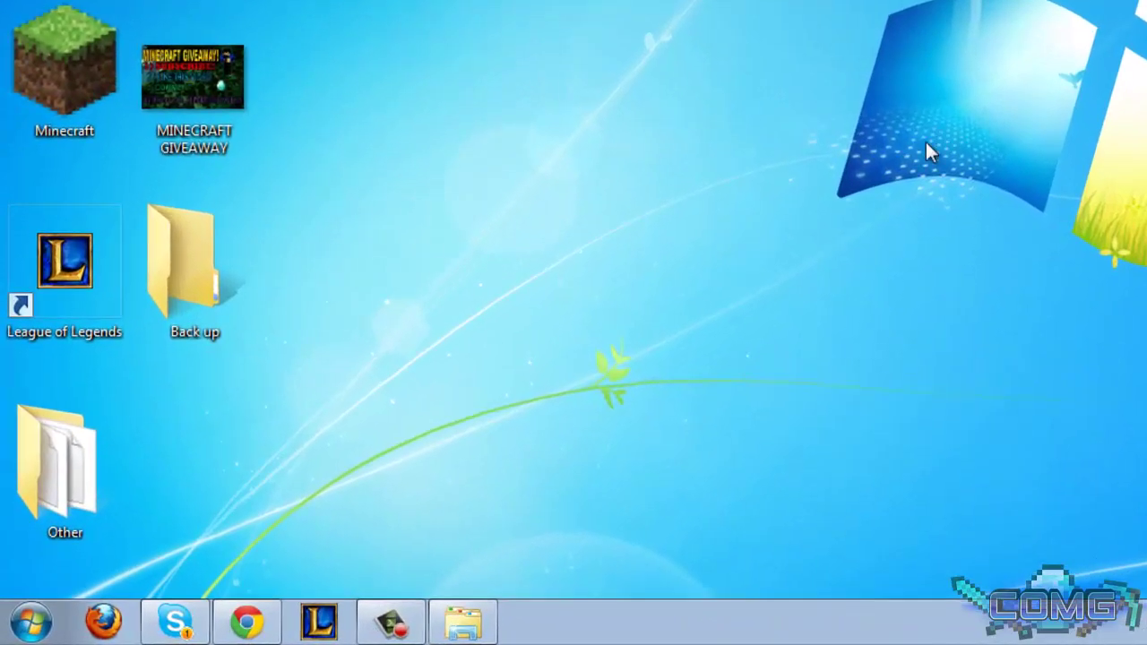
Open the %appdata% folder, look inside its .minecraft folder, and return to Roaming
{"action": "left_click", "coordinate": [21, 634]}
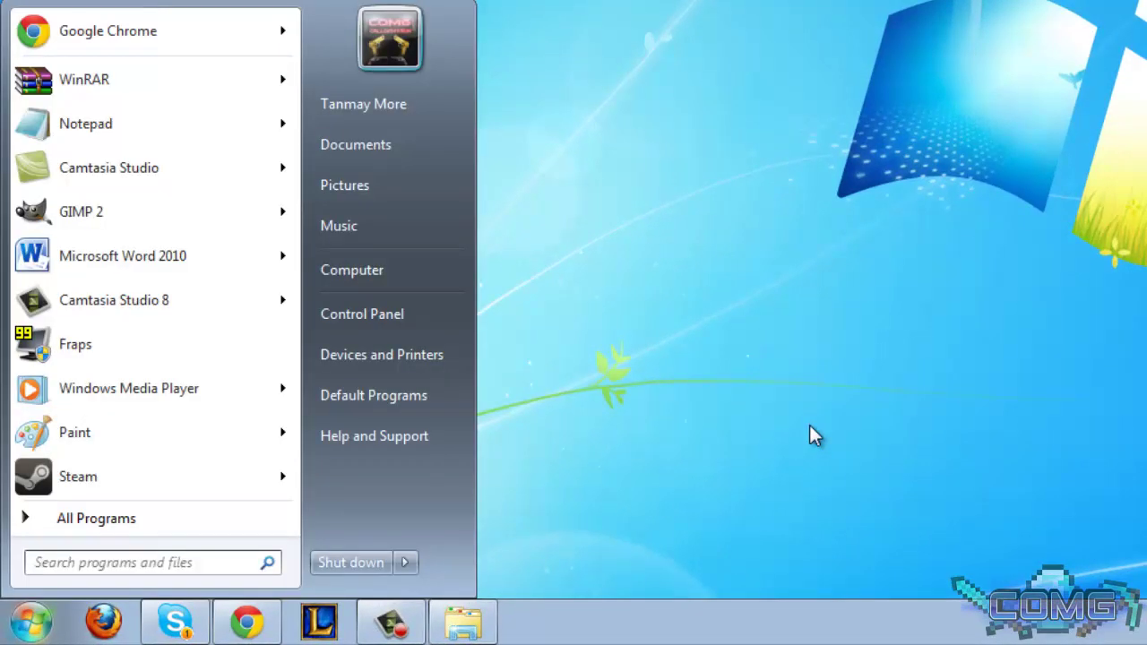
{"action": "type", "text": "%"}
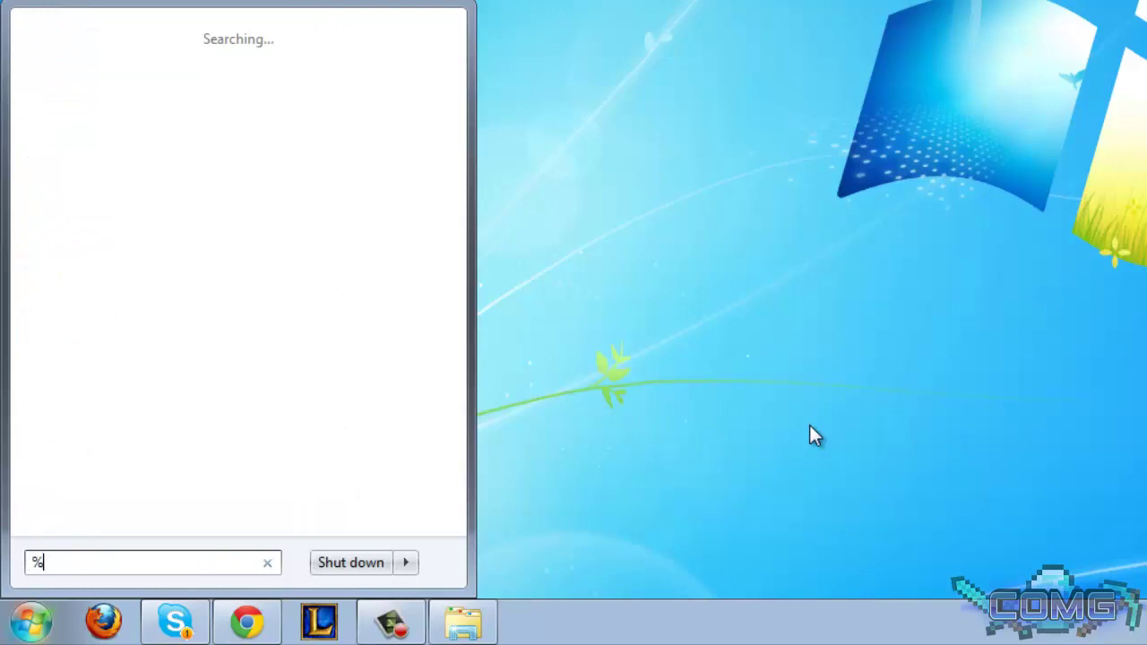
{"action": "type", "text": "appdata"}
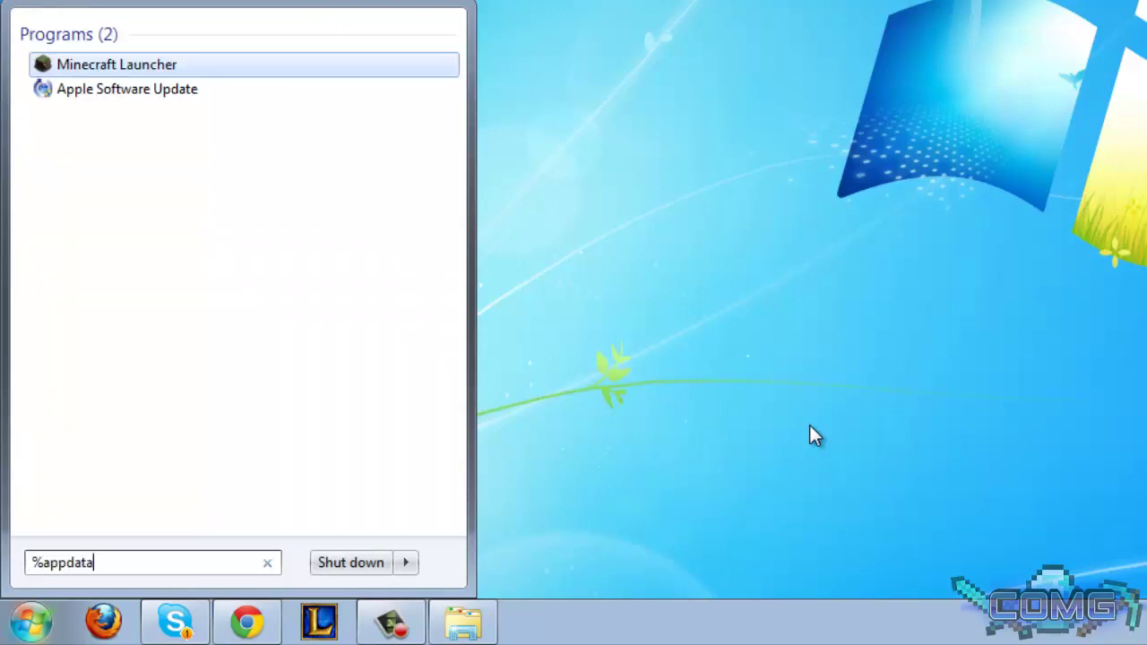
{"action": "type", "text": "%"}
{"action": "key", "text": "Return"}
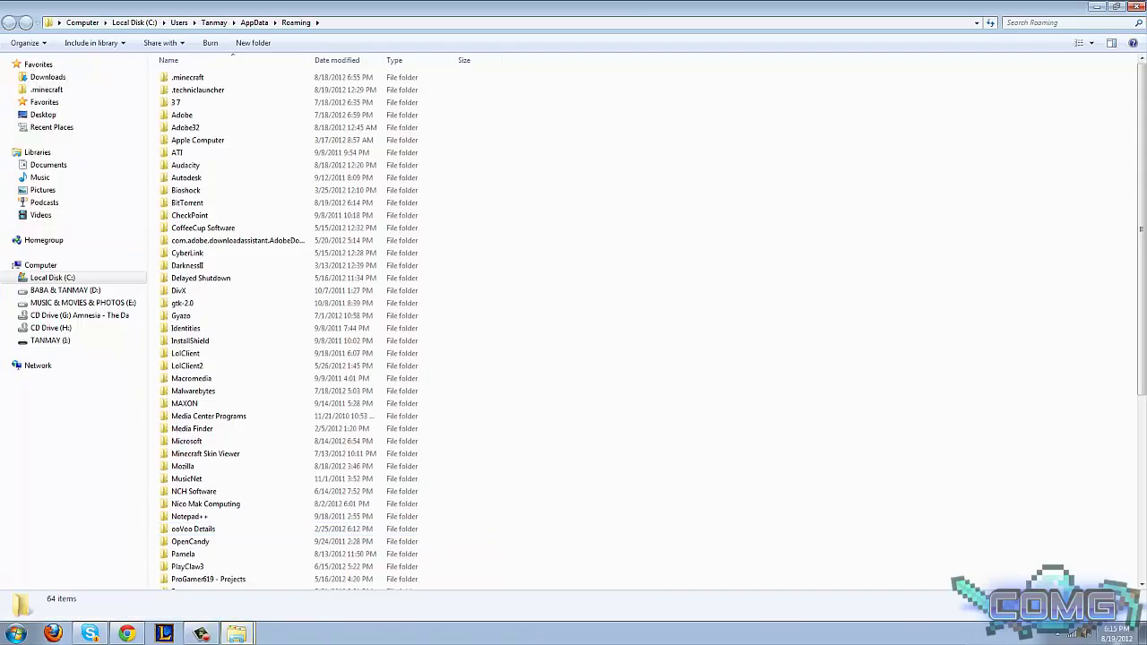
{"action": "double_click", "coordinate": [186, 80]}
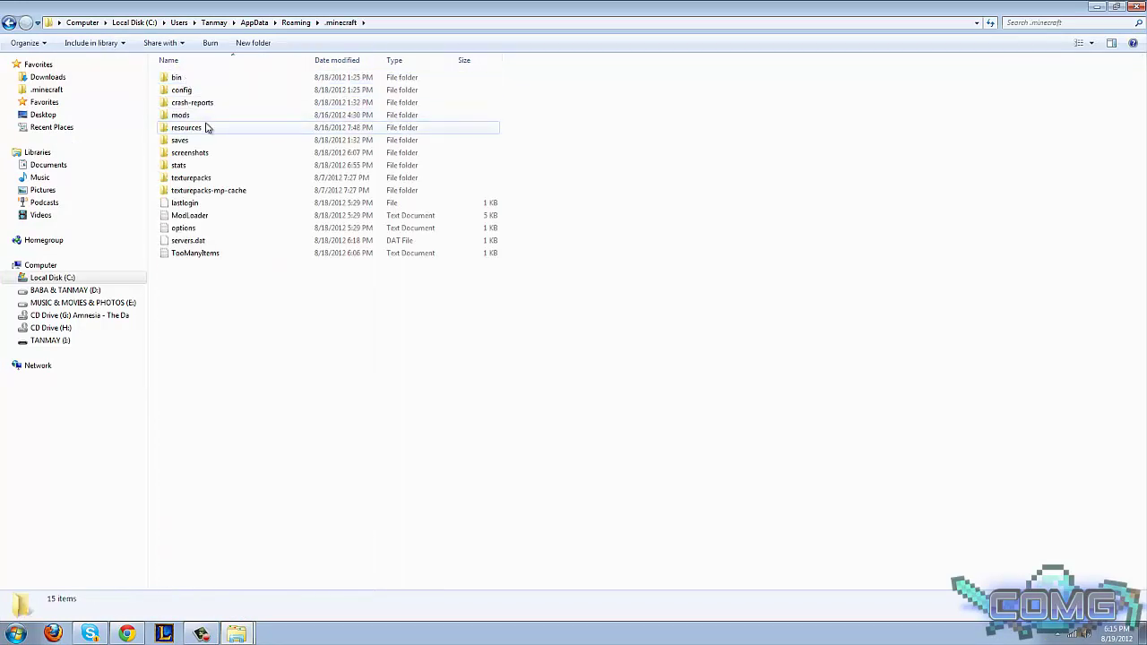
{"action": "left_click", "coordinate": [9, 20]}
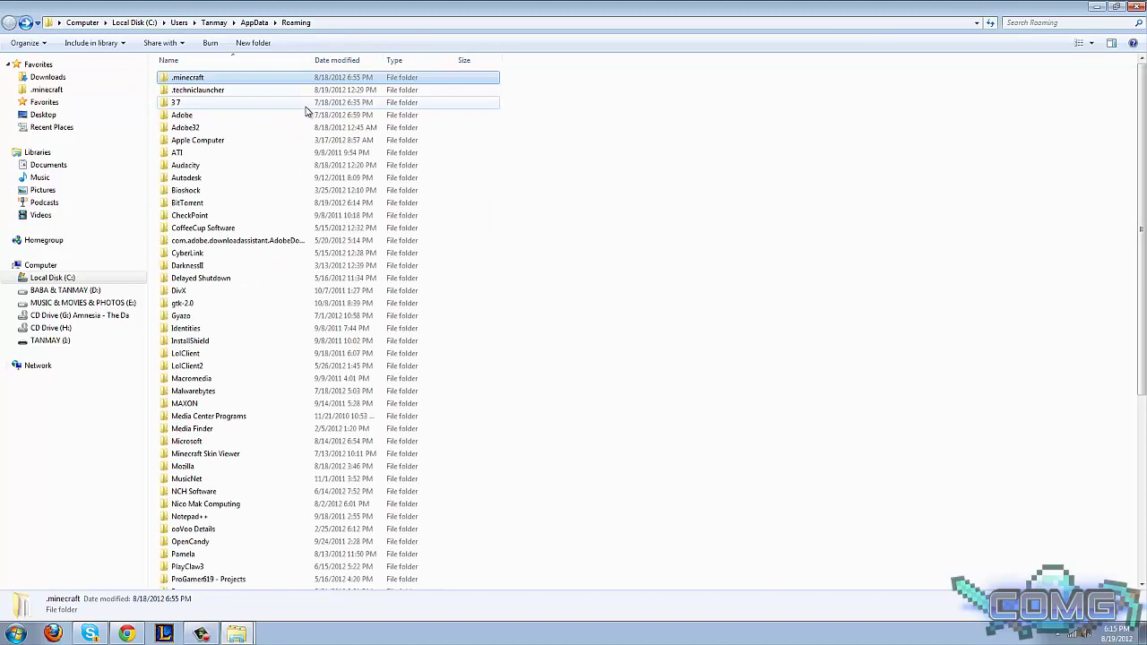
Copy the .minecraft folder into the Back up folder on the desktop and close the folder window
{"action": "right_click", "coordinate": [189, 78]}
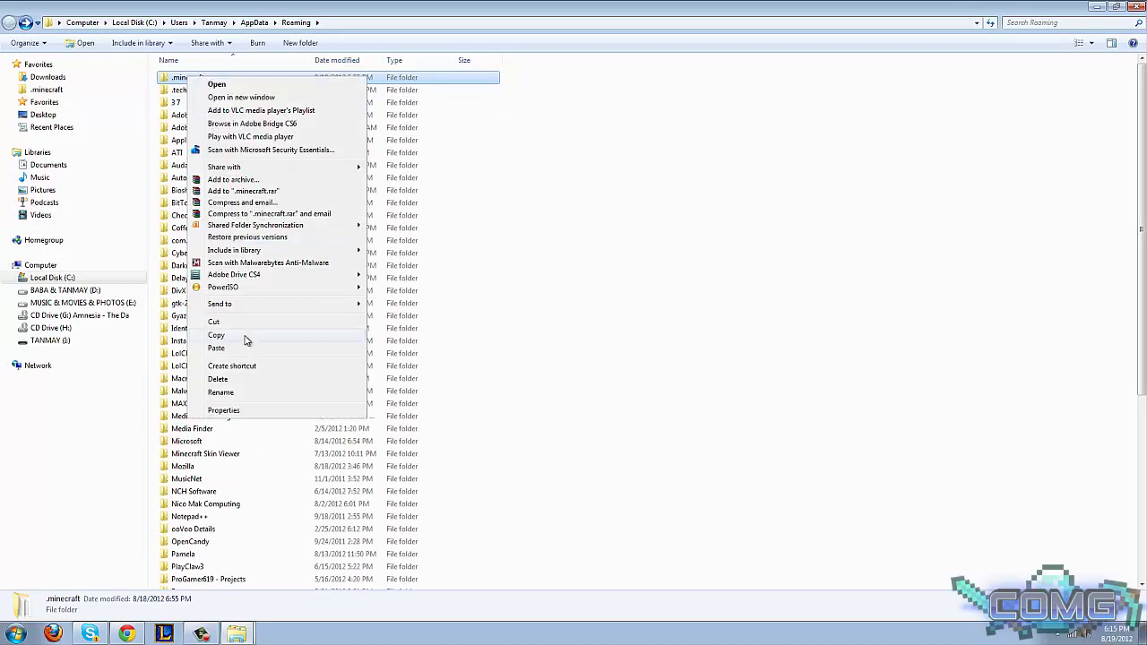
{"action": "left_click", "coordinate": [216, 335]}
{"action": "left_click", "coordinate": [1134, 6]}
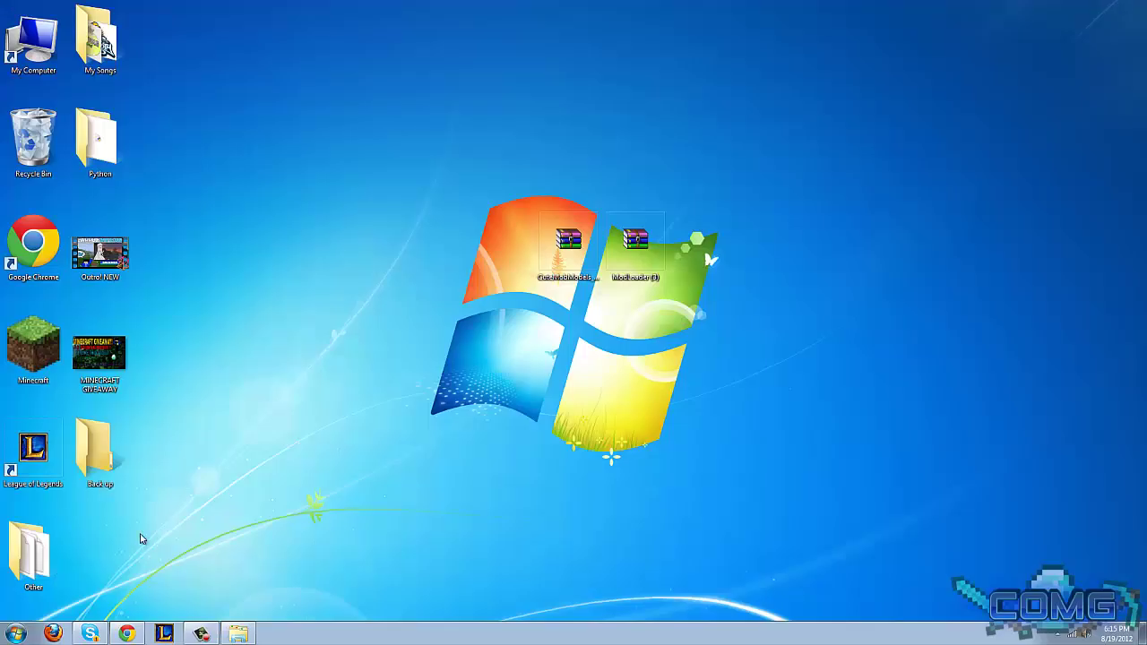
{"action": "double_click", "coordinate": [86, 468]}
{"action": "right_click", "coordinate": [257, 150]}
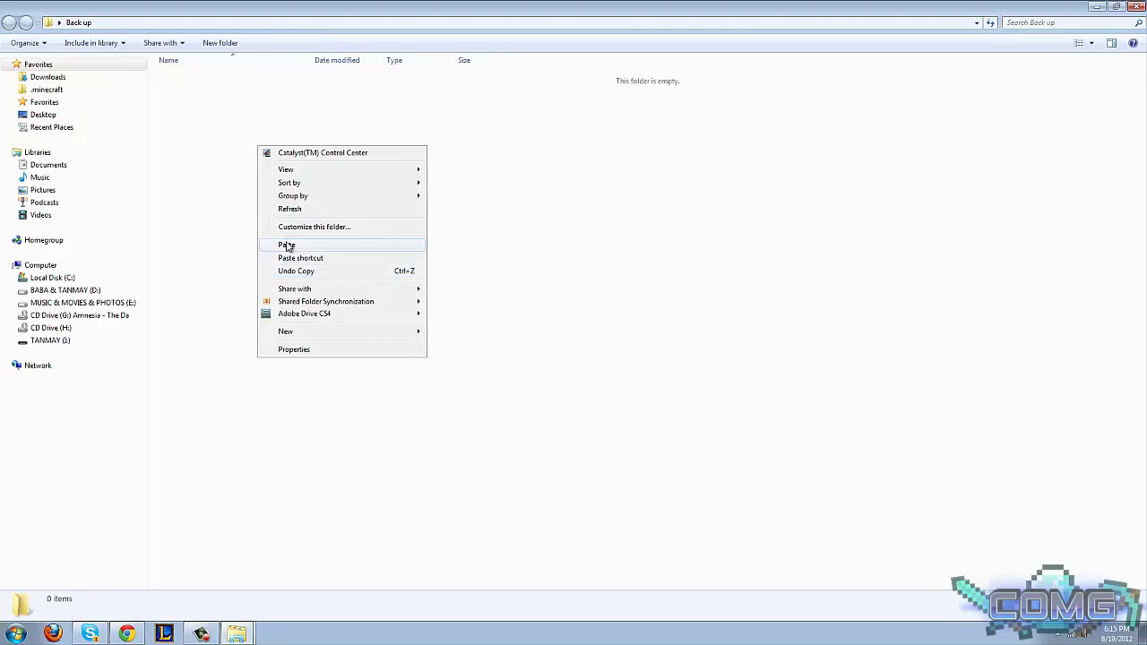
{"action": "left_click", "coordinate": [288, 248]}
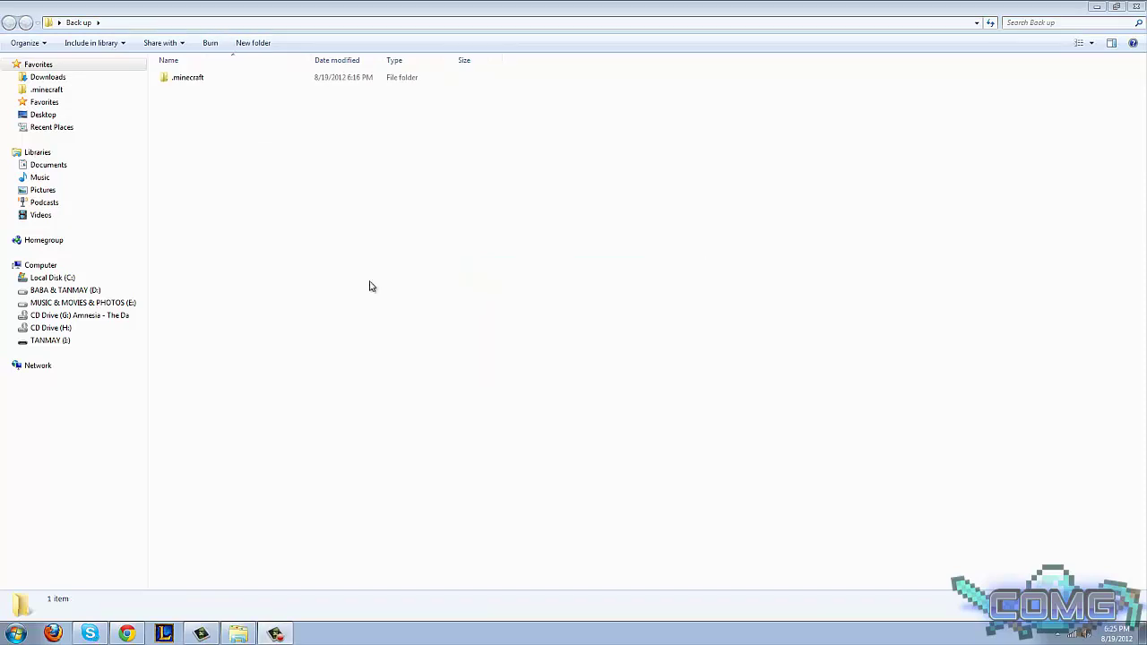
{"action": "left_click", "coordinate": [1133, 7]}
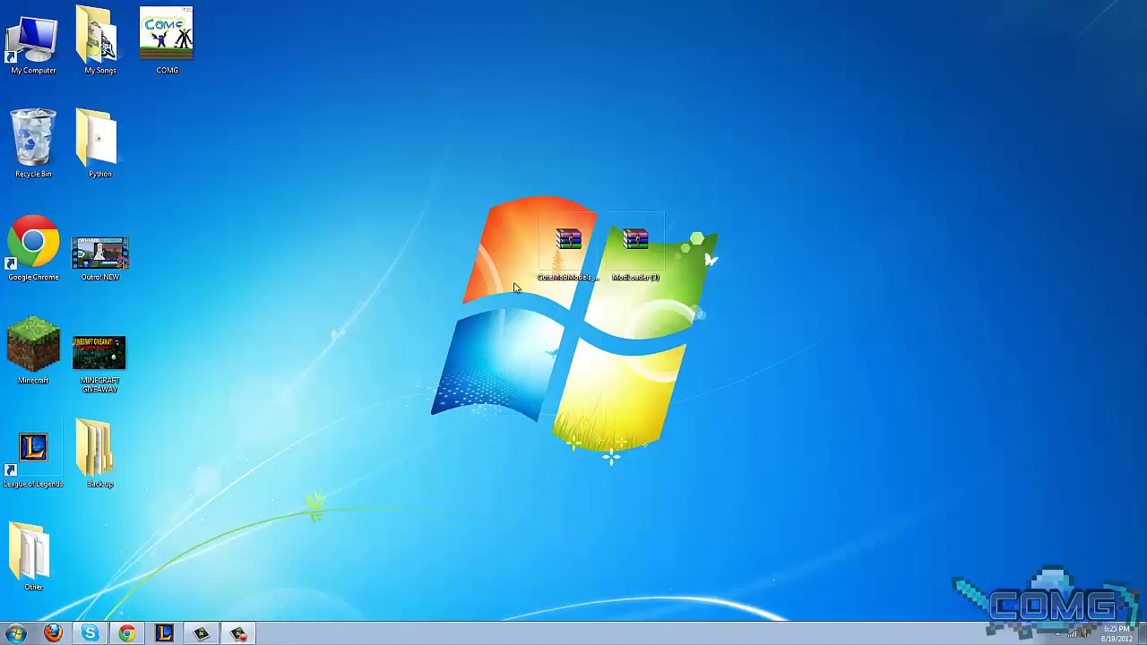
Start the Minecraft launcher and set its options to force a game update
{"action": "double_click", "coordinate": [27, 358]}
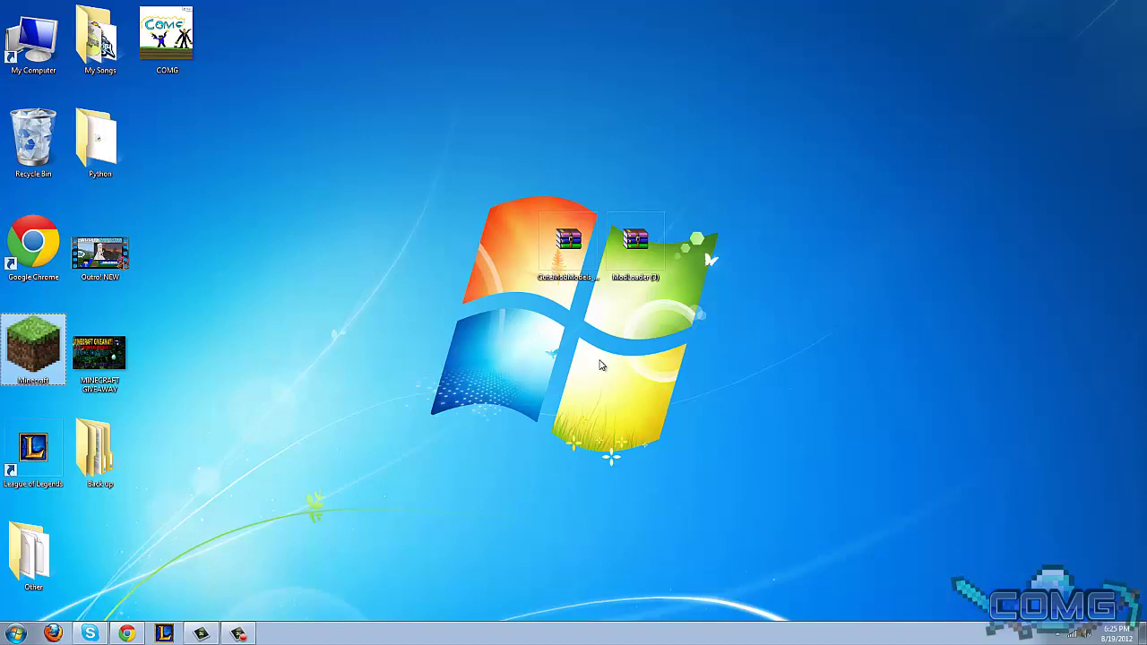
{"action": "left_click", "coordinate": [545, 392]}
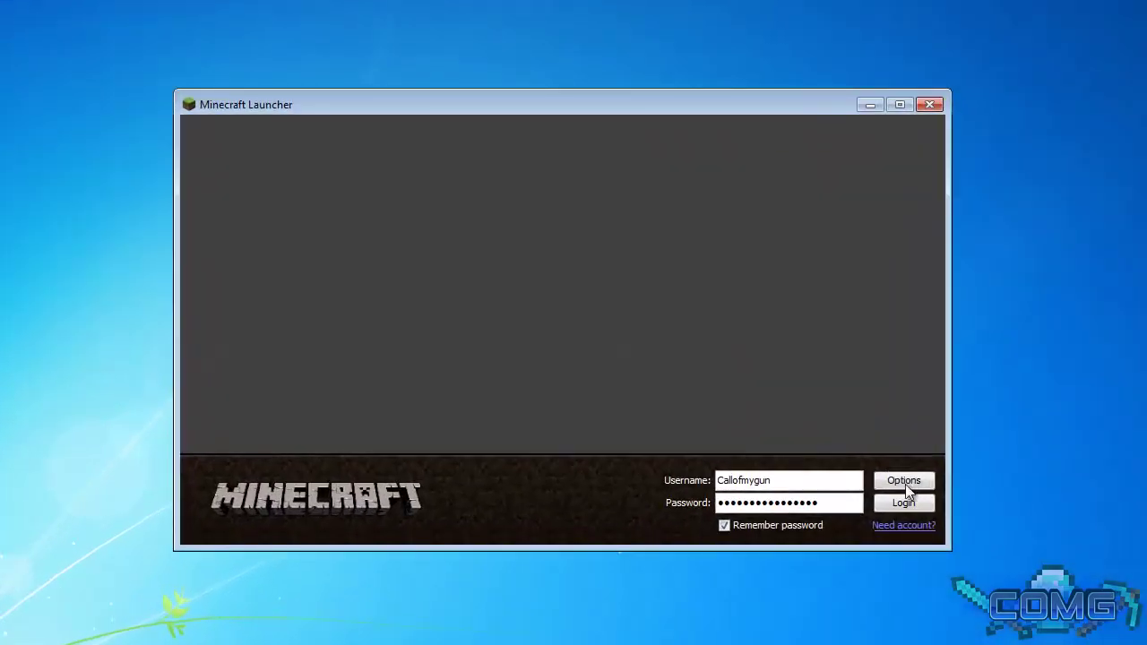
{"action": "left_click", "coordinate": [905, 483]}
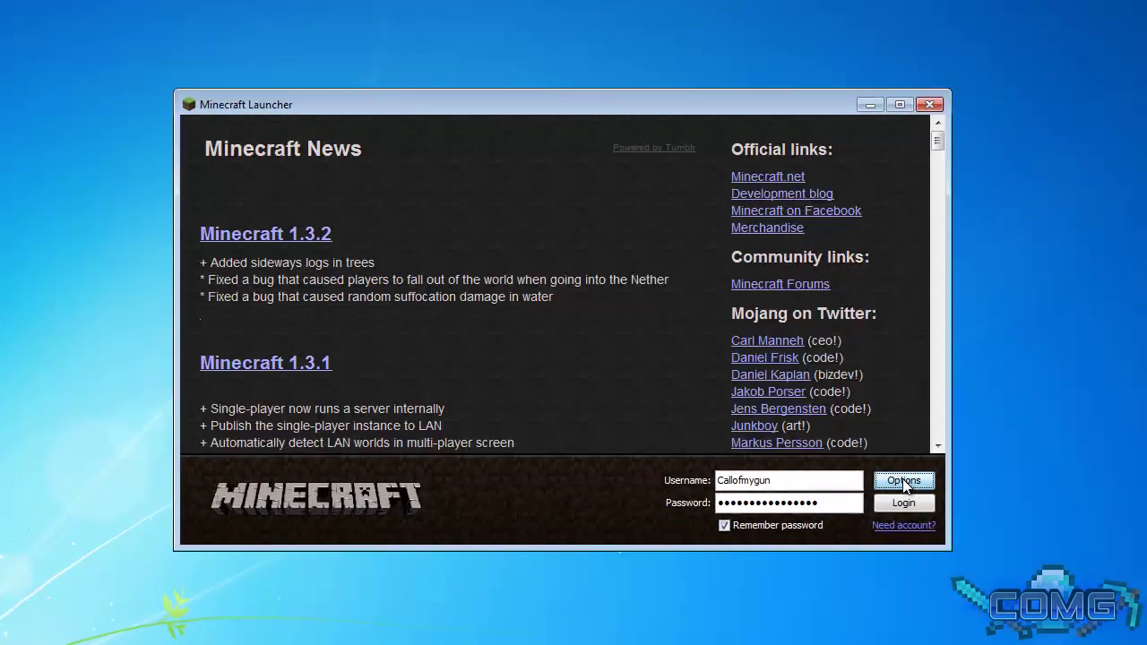
{"action": "left_click", "coordinate": [618, 318]}
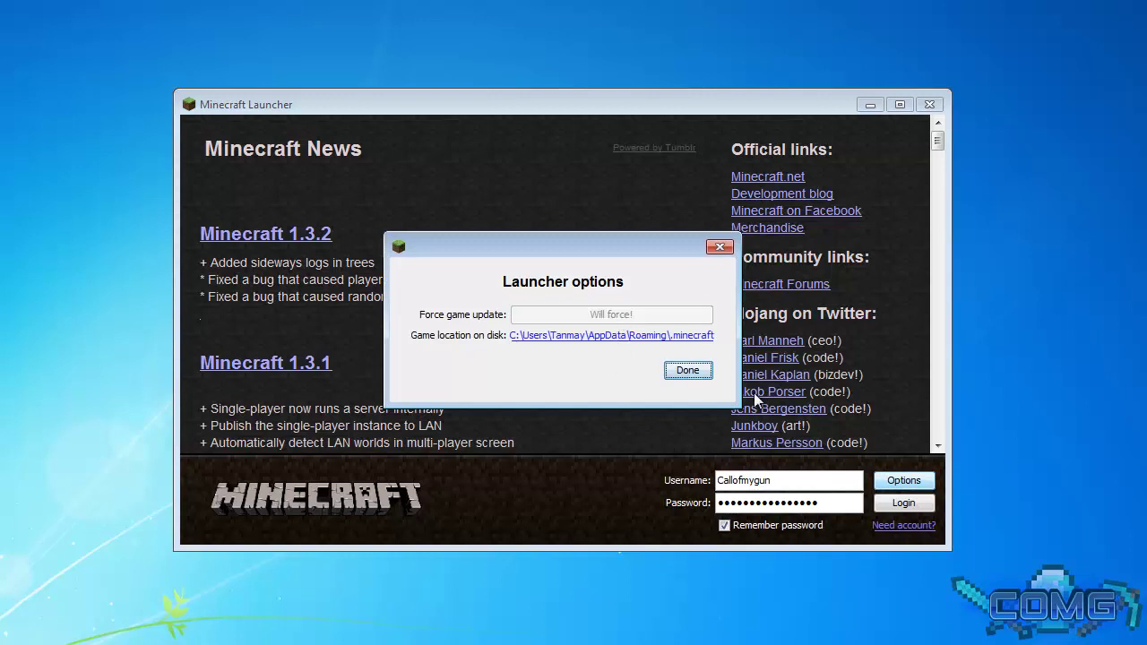
{"action": "left_click", "coordinate": [689, 370]}
Log in with the saved account to update the game, then quit Minecraft and close the launcher
{"action": "left_click", "coordinate": [914, 502]}
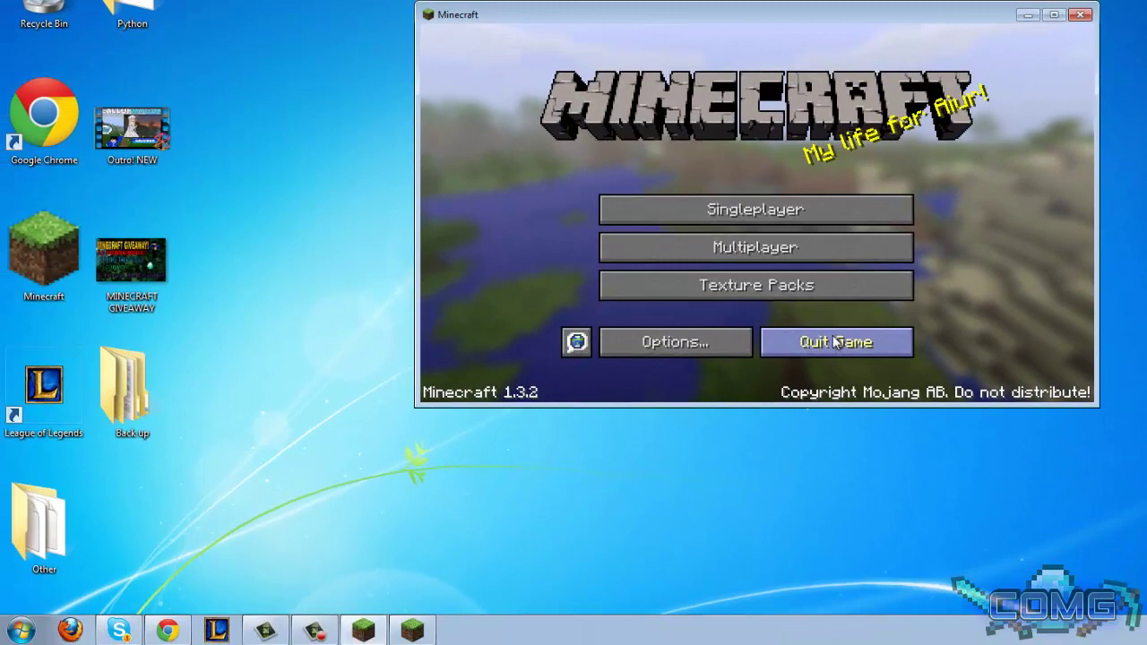
{"action": "left_click", "coordinate": [650, 482]}
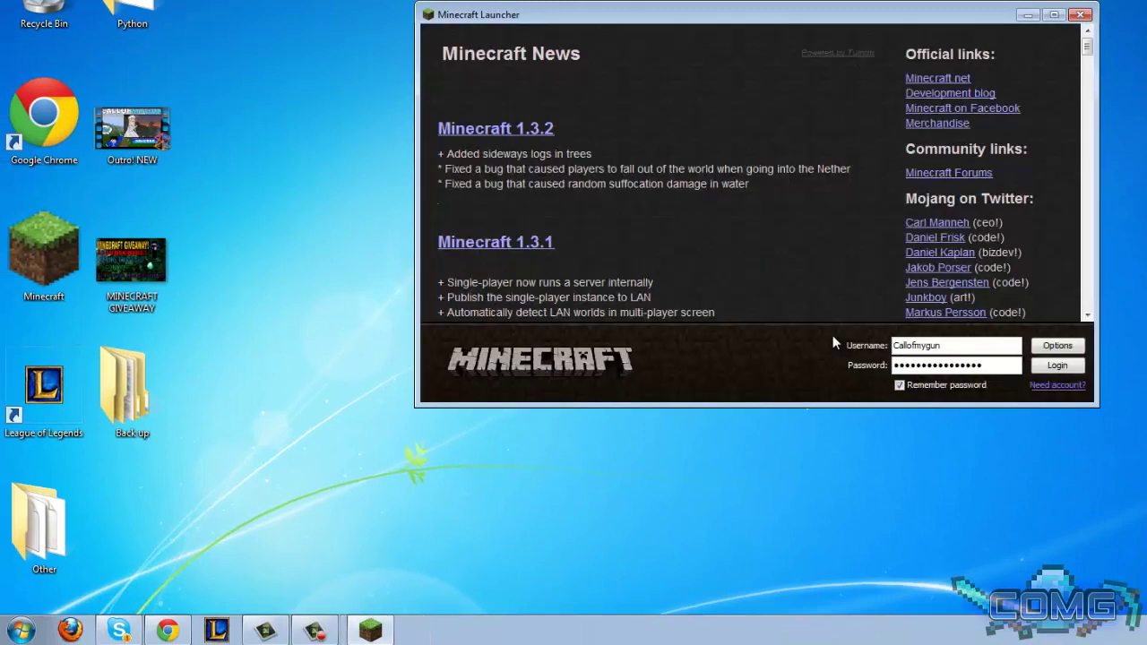
{"action": "left_click", "coordinate": [1080, 15]}
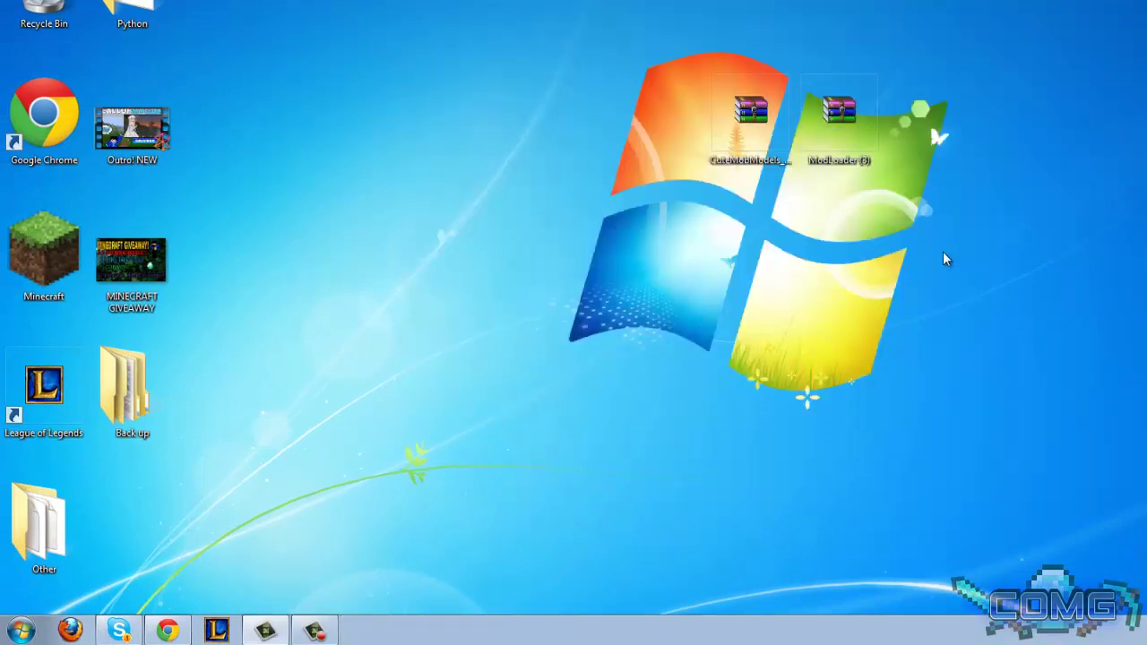
Open the %appdata% folder and go to the bin folder inside .minecraft
{"action": "key", "text": "super"}
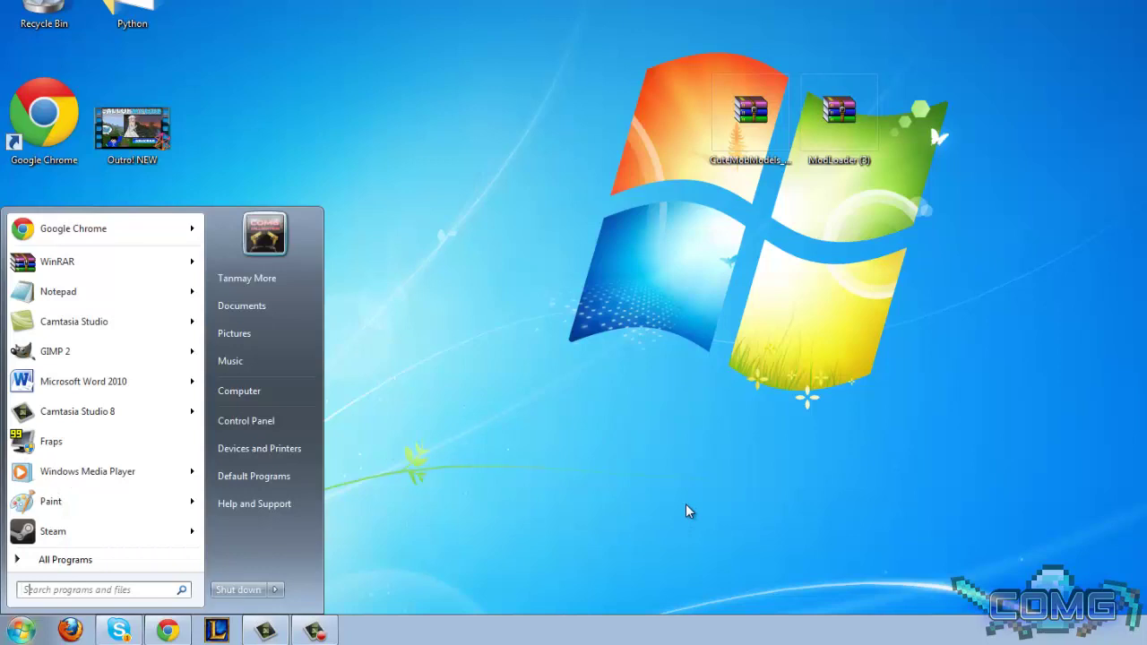
{"action": "type", "text": "%a"}
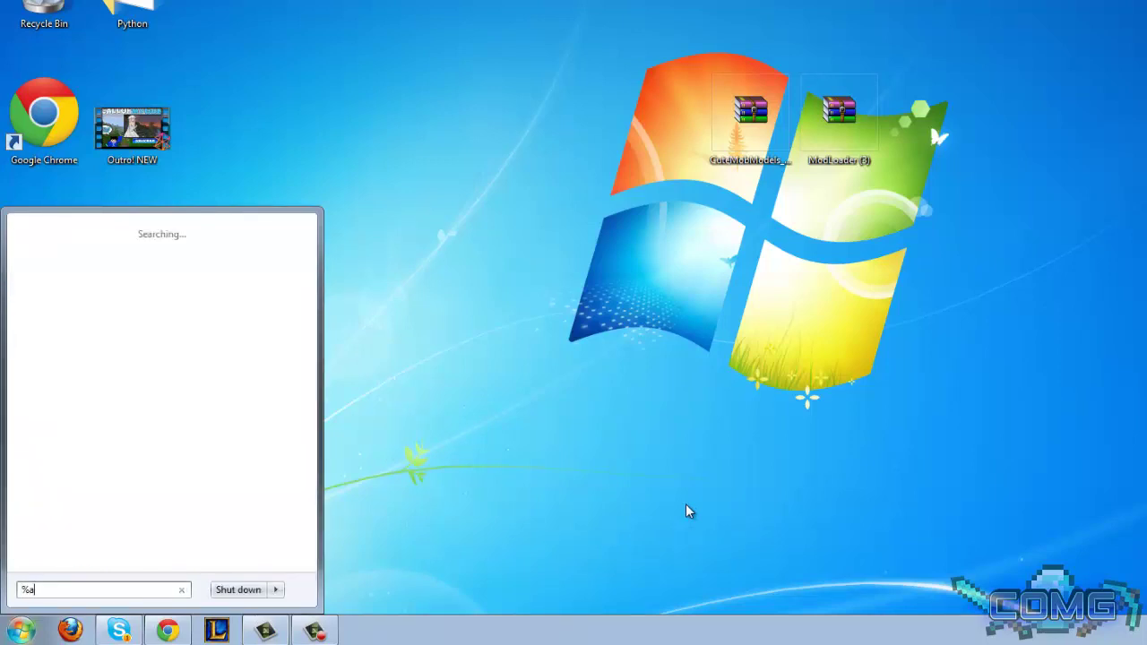
{"action": "type", "text": "ppdata%"}
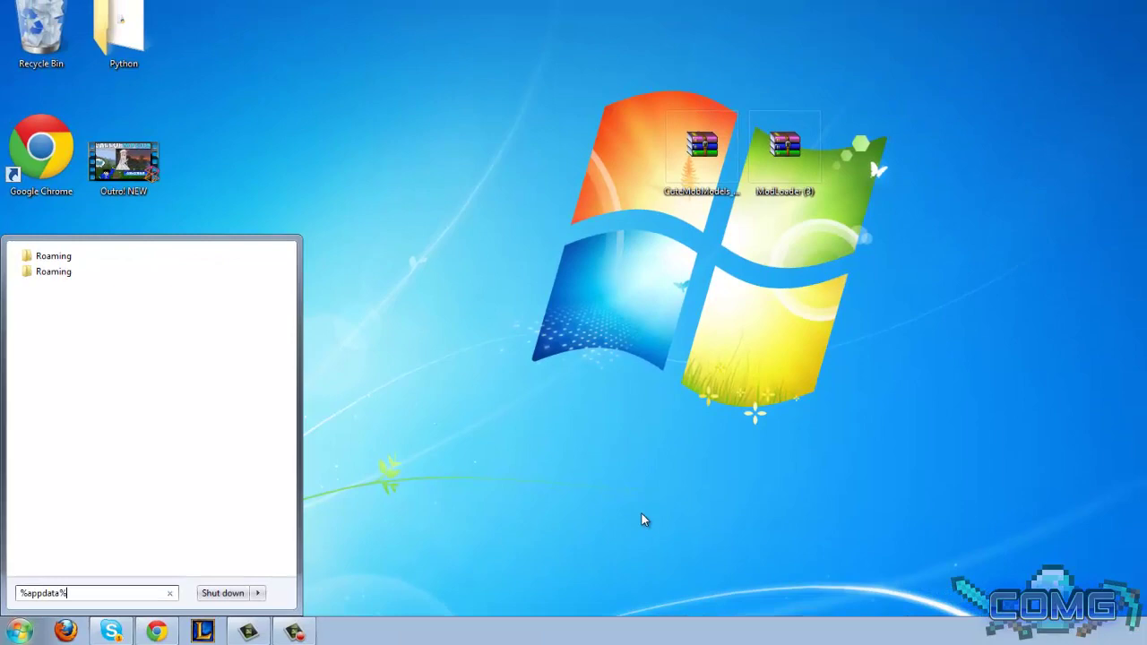
{"action": "key", "text": "Return"}
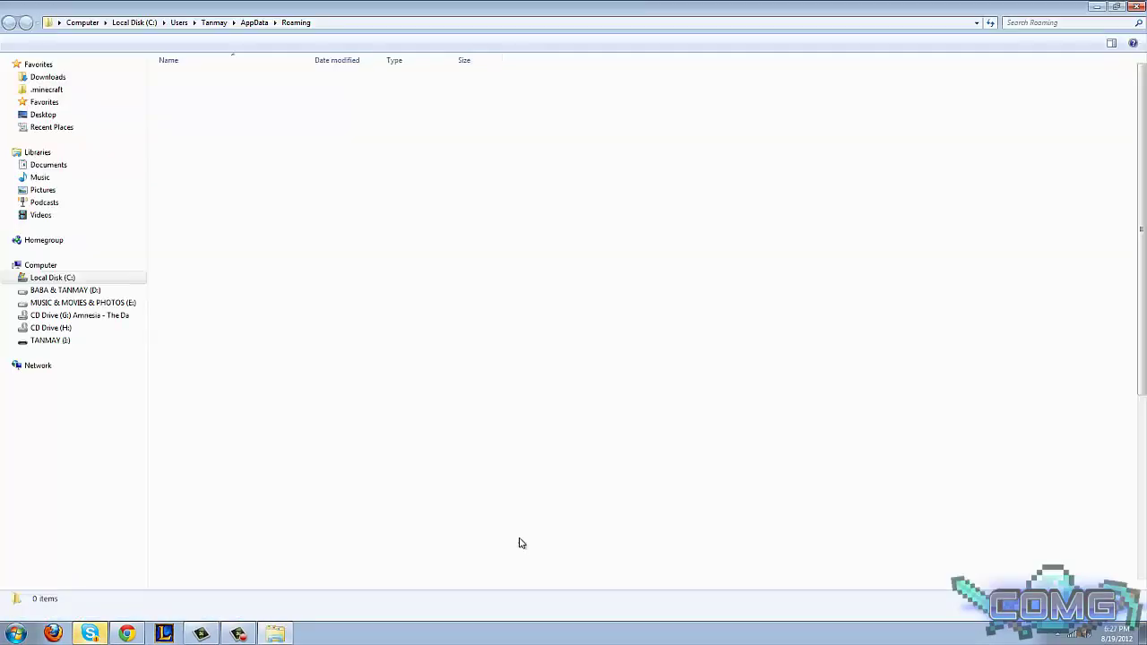
{"action": "double_click", "coordinate": [192, 79]}
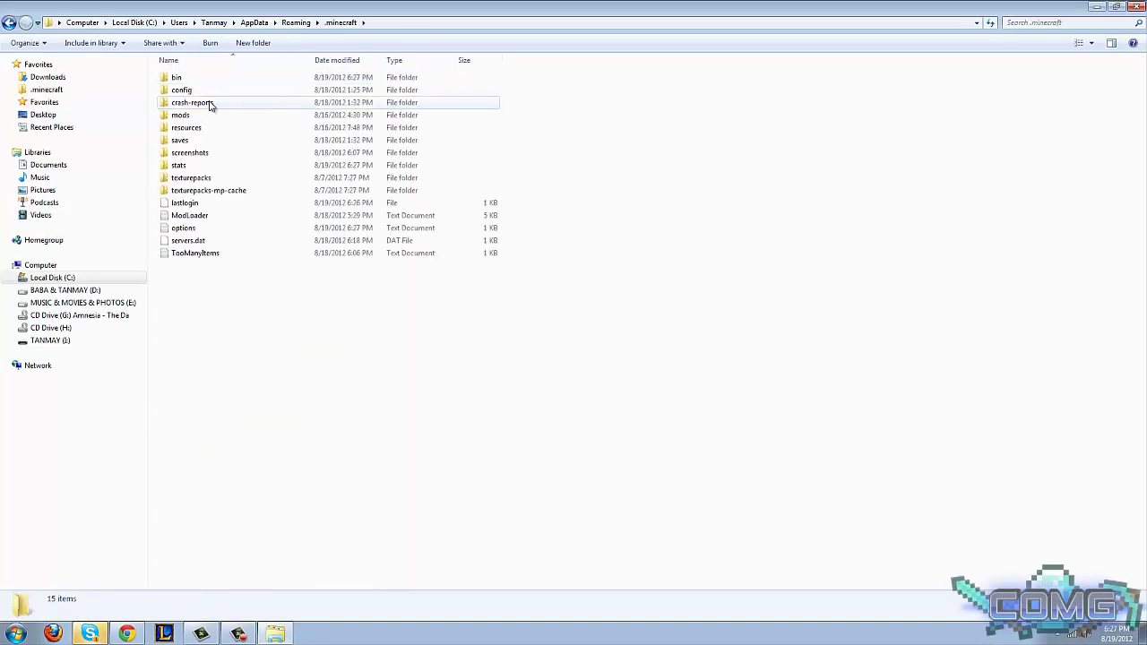
{"action": "double_click", "coordinate": [177, 78]}
Open the minecraft jar file with WinRAR and dismiss the licence purchase notice
{"action": "right_click", "coordinate": [185, 146]}
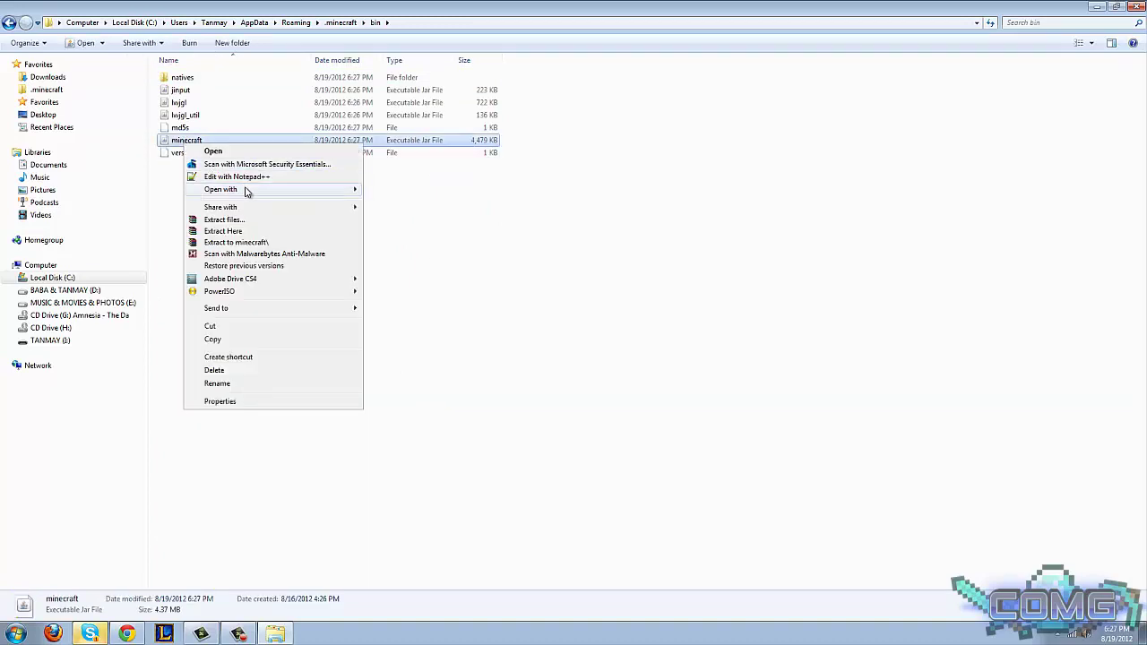
{"action": "mouse_move", "coordinate": [249, 190]}
{"action": "left_click", "coordinate": [394, 202]}
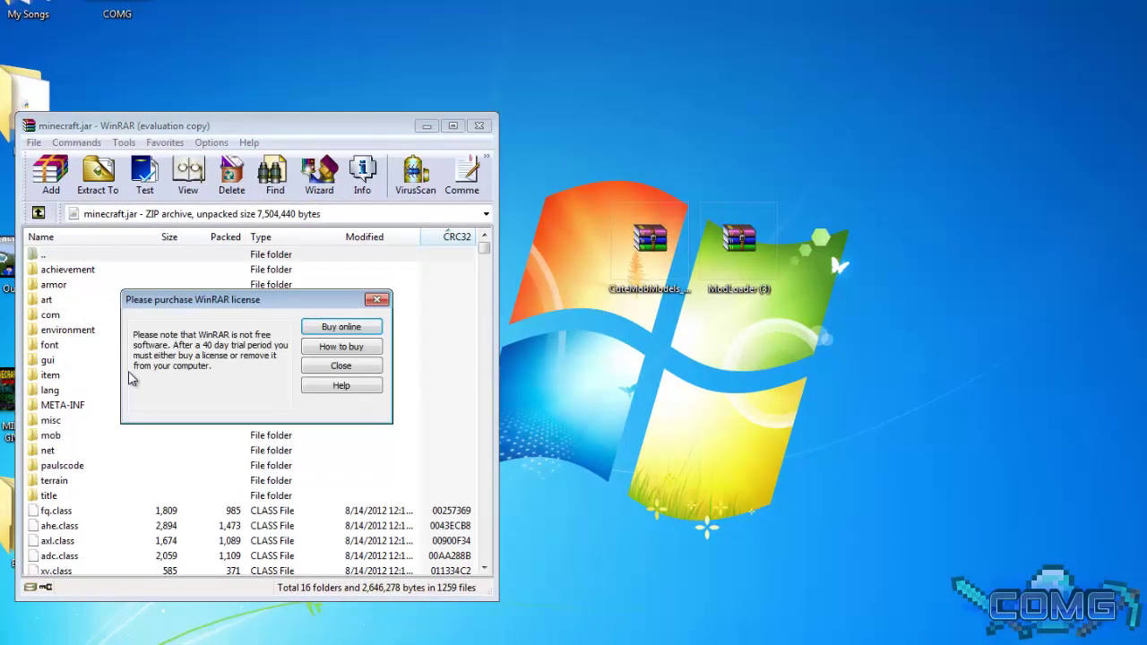
{"action": "left_click", "coordinate": [336, 368]}
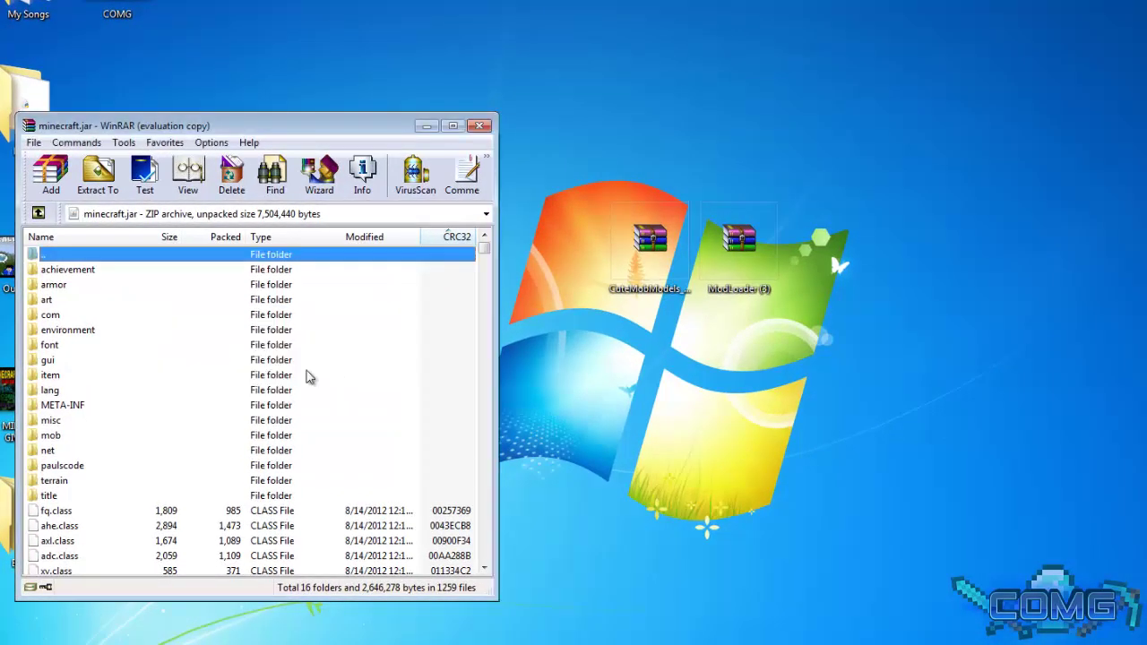
Delete the META-INF folder from the minecraft.jar archive and confirm the deletion
{"action": "left_click", "coordinate": [69, 405]}
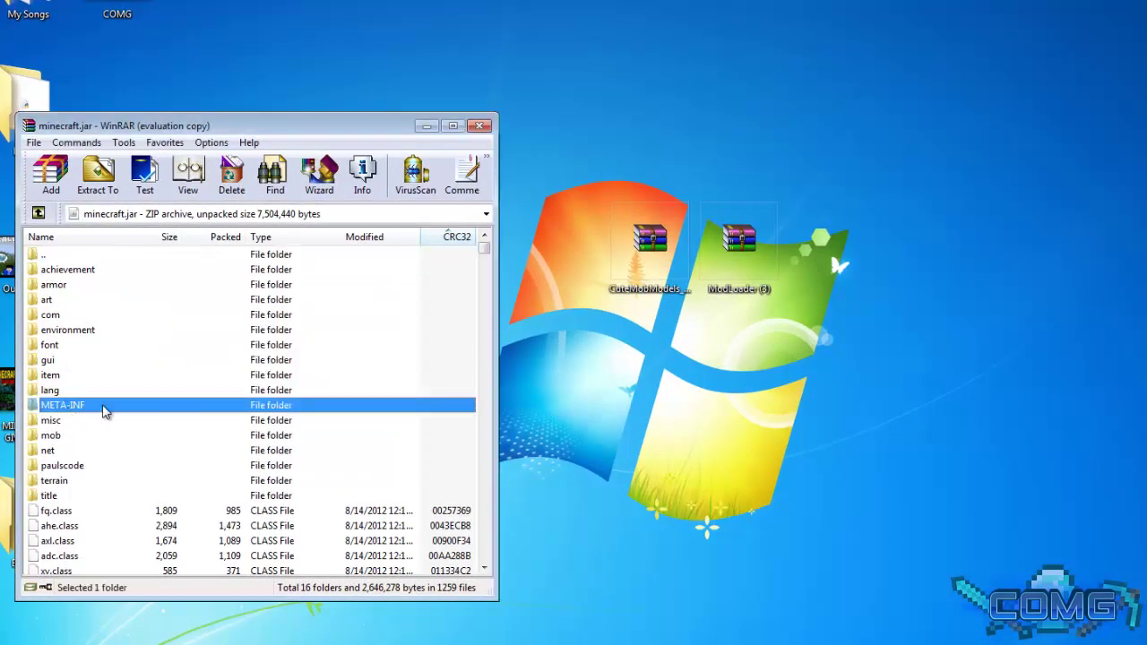
{"action": "key", "text": "Delete"}
{"action": "key", "text": "Return"}
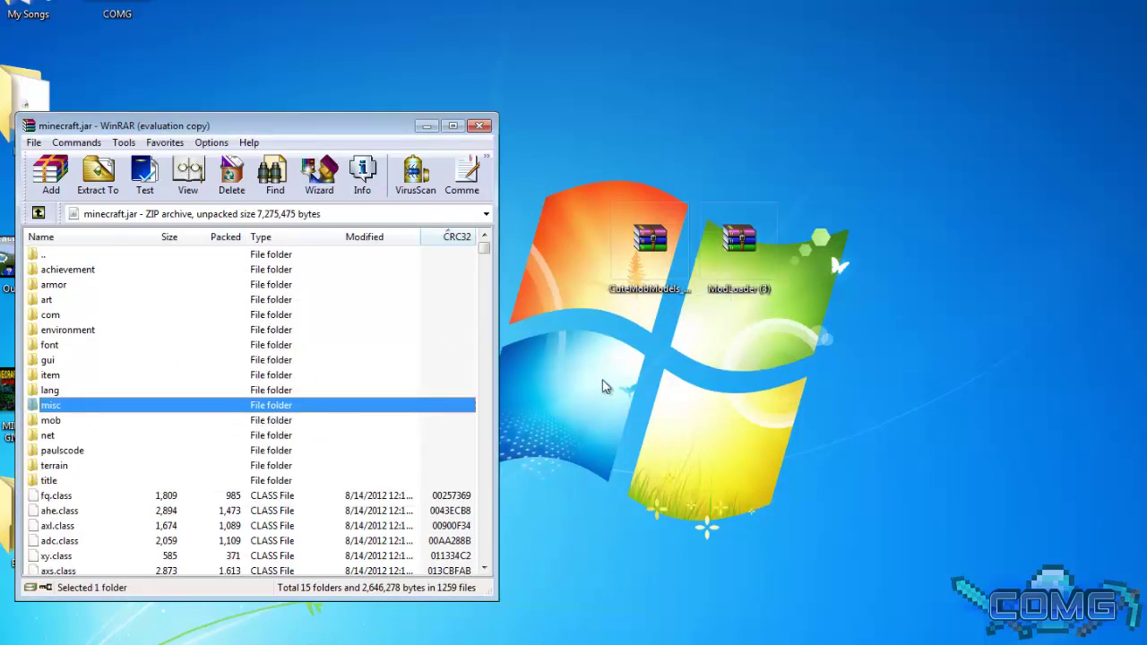
Open the ModLoader (3) archive from the desktop and add all its files to minecraft.jar, closing the ModLoader archive when done
{"action": "double_click", "coordinate": [740, 285]}
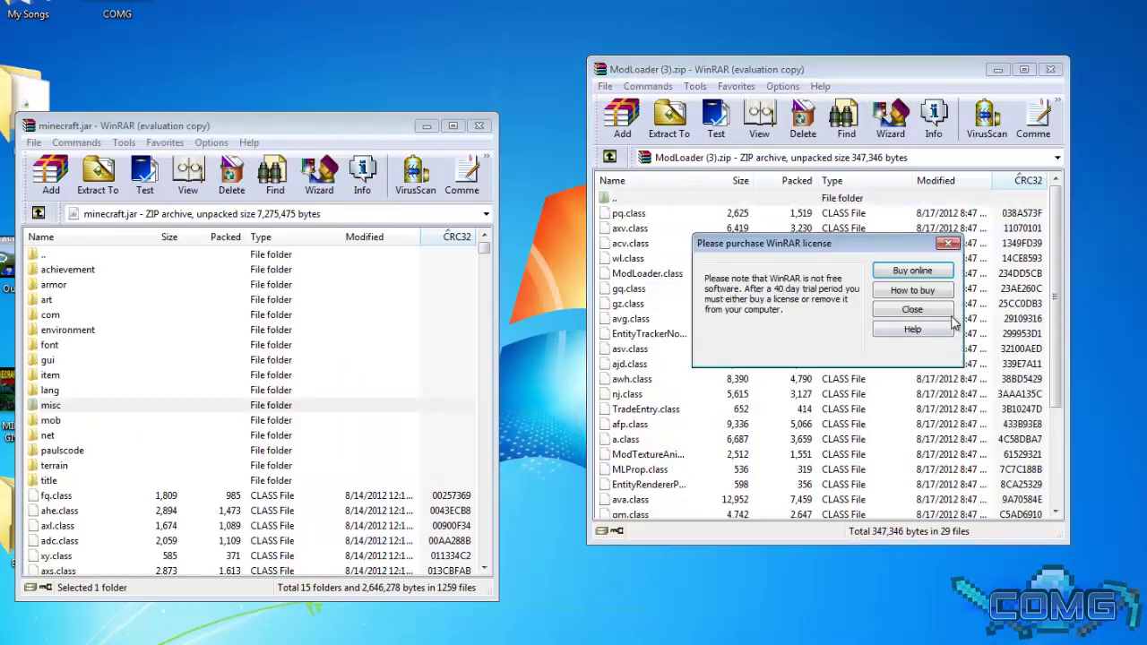
{"action": "left_click", "coordinate": [941, 312]}
{"action": "left_click", "coordinate": [757, 364]}
{"action": "key", "text": "ctrl+a"}
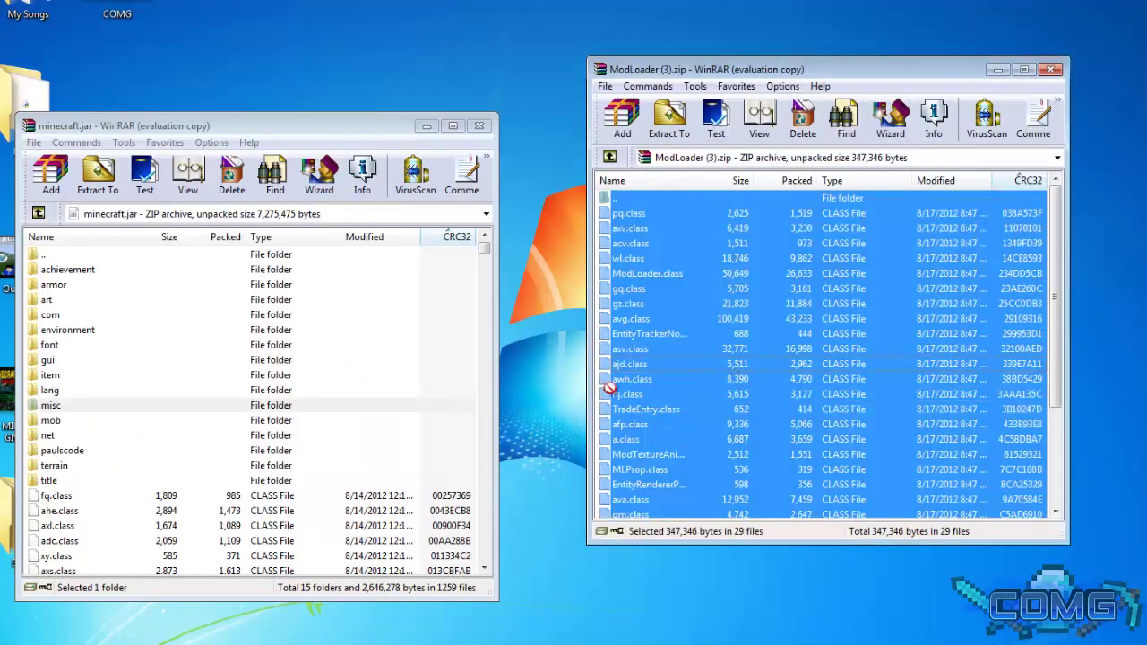
{"action": "left_click_drag", "start_coordinate": [286, 562], "coordinate": [289, 560]}
{"action": "left_click", "coordinate": [256, 497]}
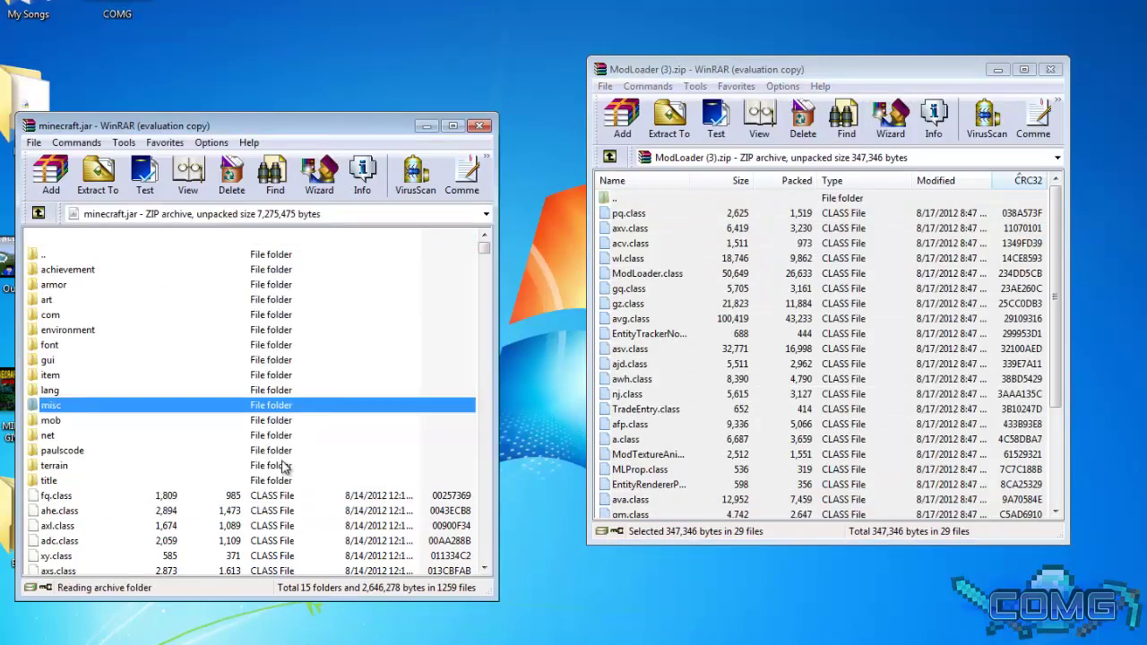
{"action": "left_click", "coordinate": [1052, 70]}
Add everything in the CuteMobModels_132a archive, including the Creep folder, to minecraft.jar and close both archives
{"action": "double_click", "coordinate": [646, 264]}
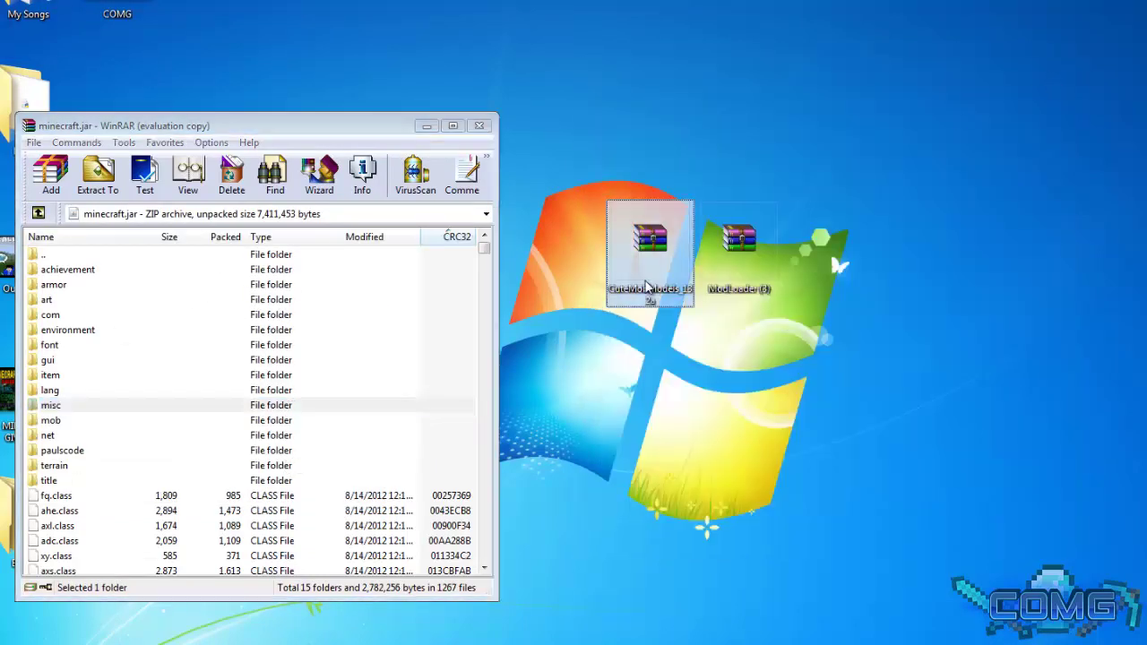
{"action": "left_click_drag", "start_coordinate": [219, 15], "coordinate": [767, 43]}
{"action": "left_click", "coordinate": [848, 280]}
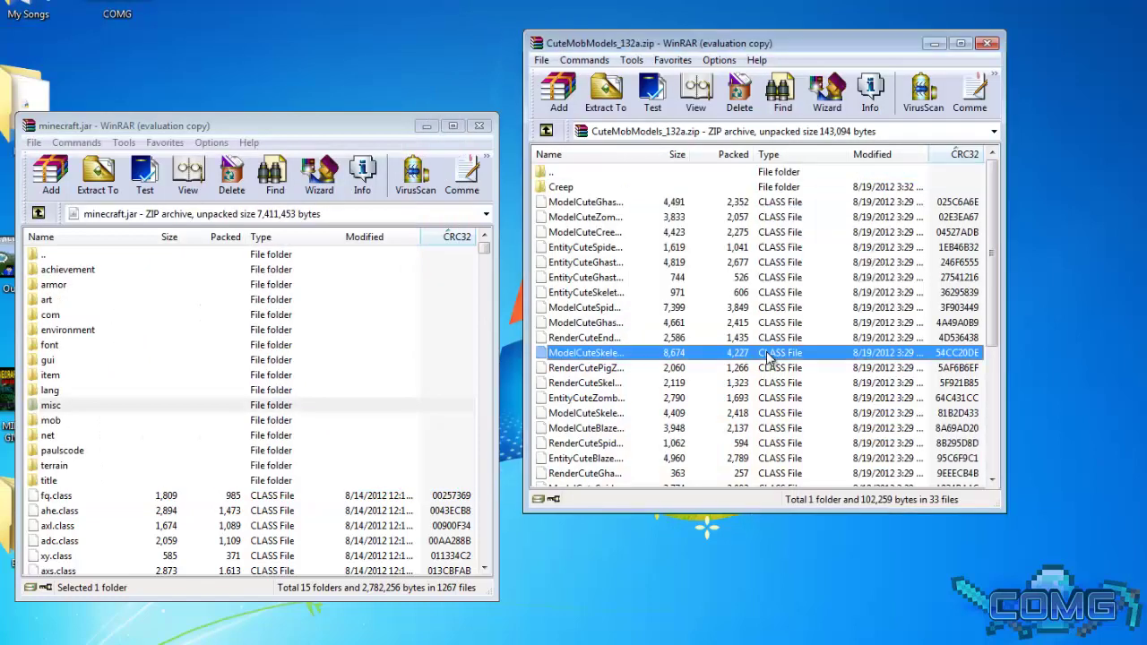
{"action": "left_click", "coordinate": [772, 352]}
{"action": "key", "text": "ctrl+a"}
{"action": "left_click_drag", "start_coordinate": [772, 356], "coordinate": [185, 519]}
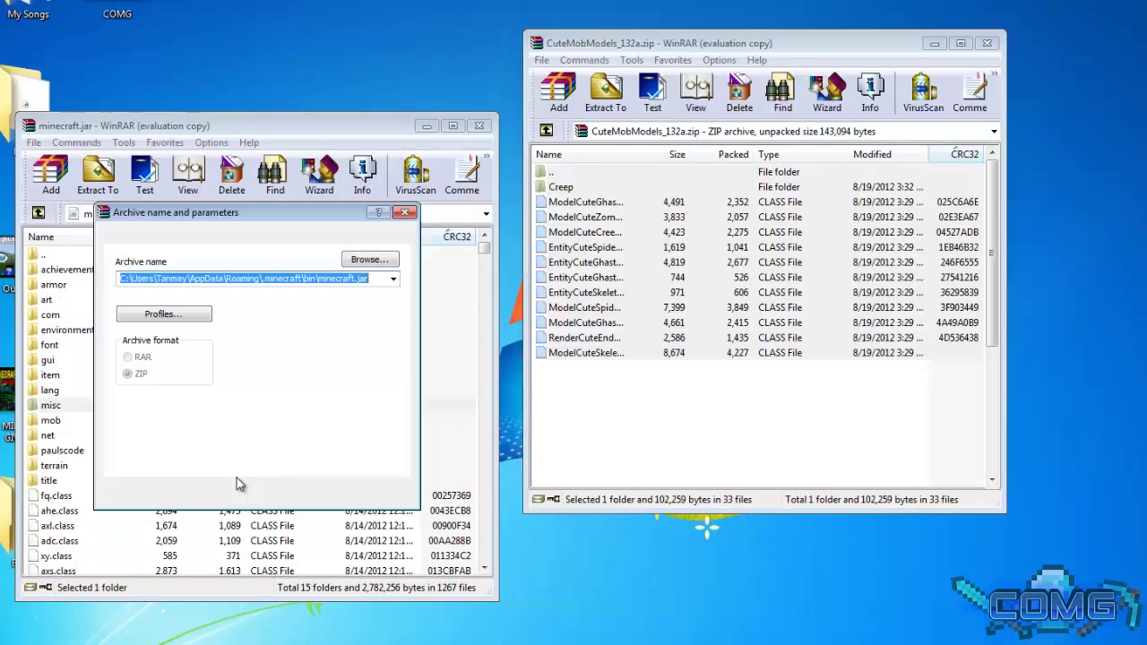
{"action": "left_click", "coordinate": [254, 493]}
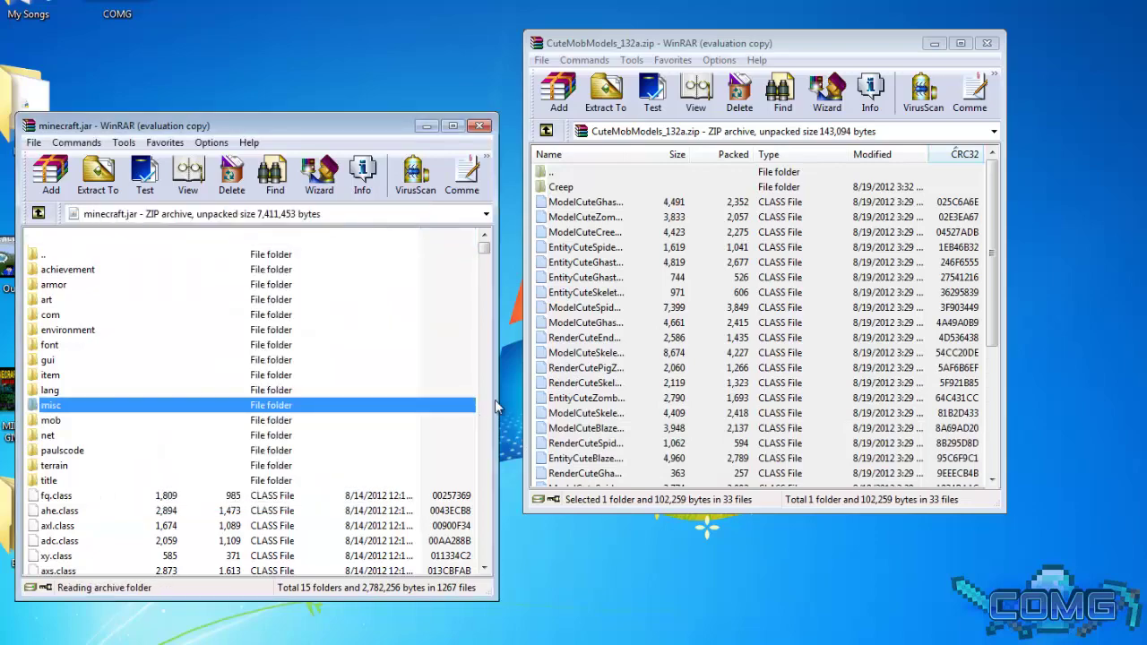
{"action": "left_click", "coordinate": [987, 43]}
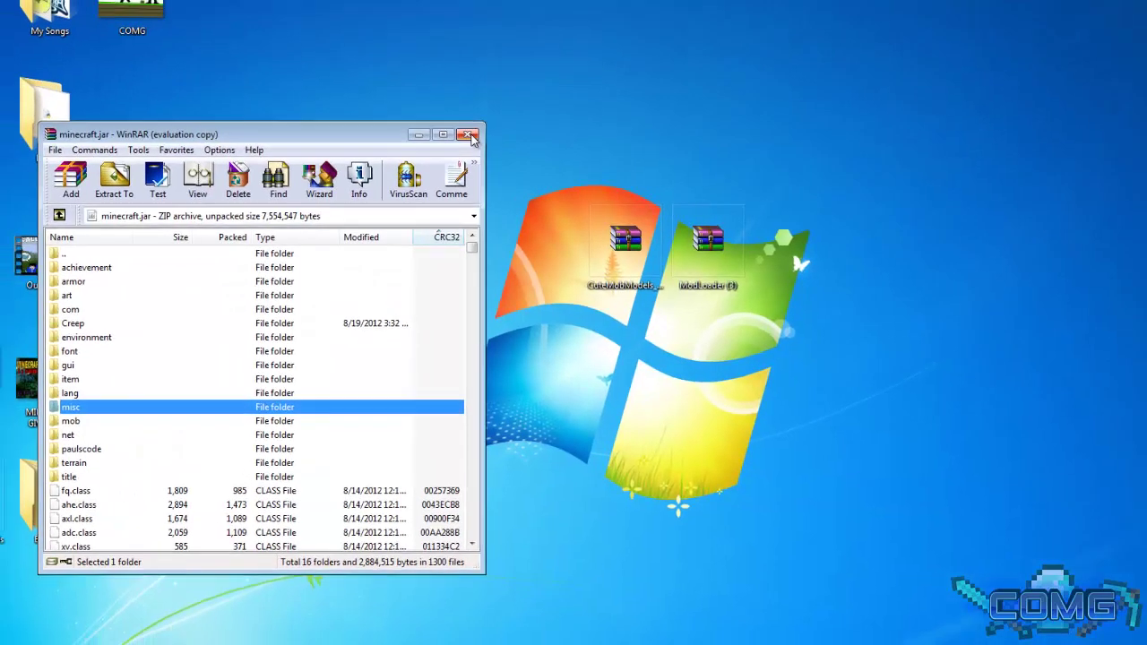
{"action": "left_click", "coordinate": [468, 136]}
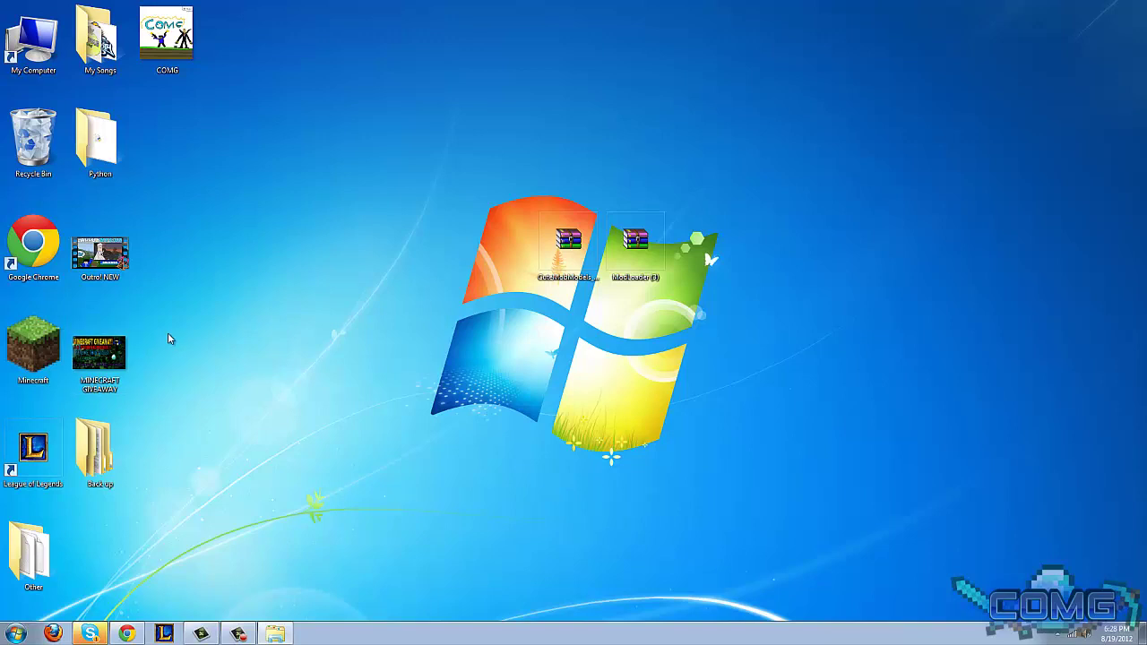
Start Minecraft, log in with the saved account, load the singleplayer world New World-- and walk towards the mob
{"action": "double_click", "coordinate": [33, 350]}
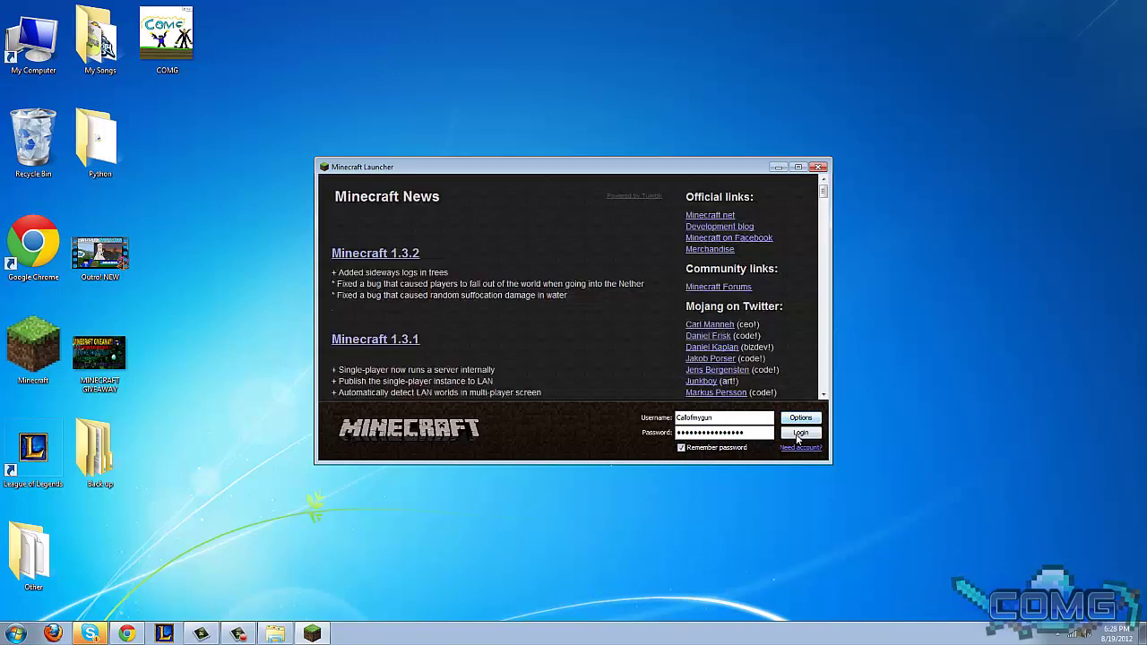
{"action": "left_click", "coordinate": [798, 434]}
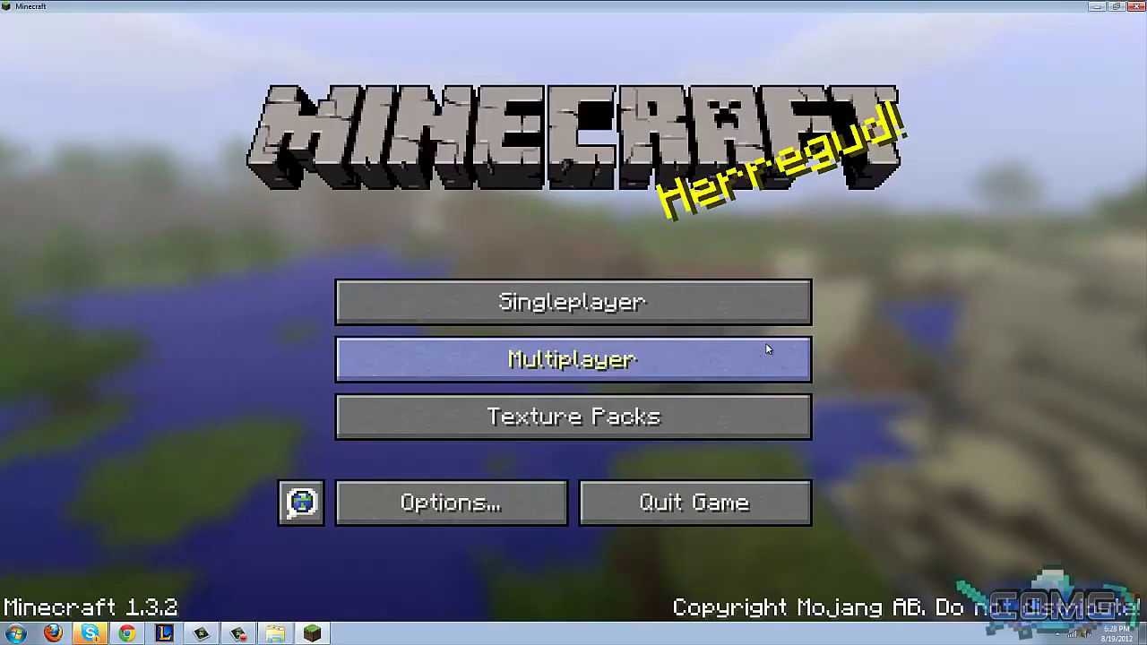
{"action": "left_click", "coordinate": [574, 301]}
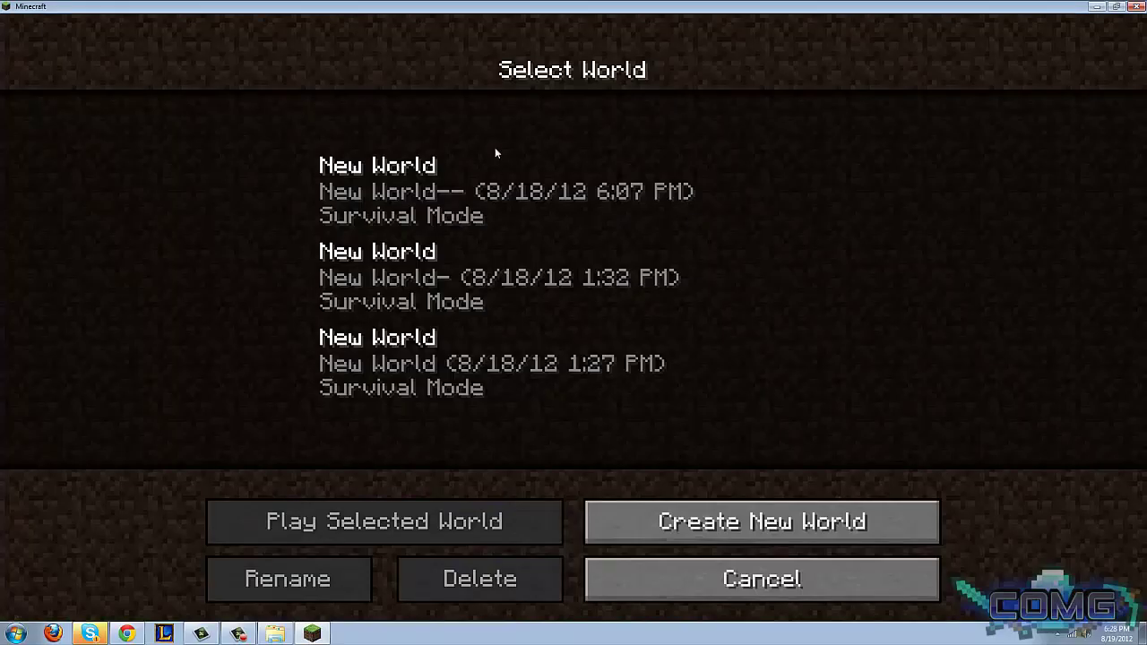
{"action": "double_click", "coordinate": [445, 215]}
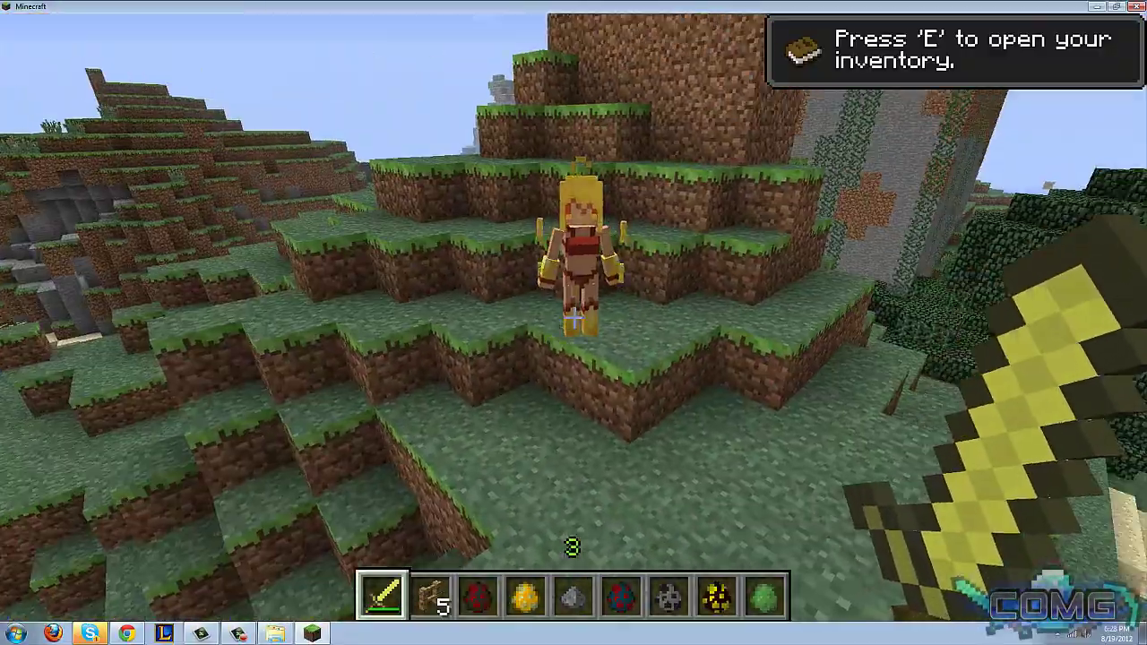
{"action": "key", "text": "w"}
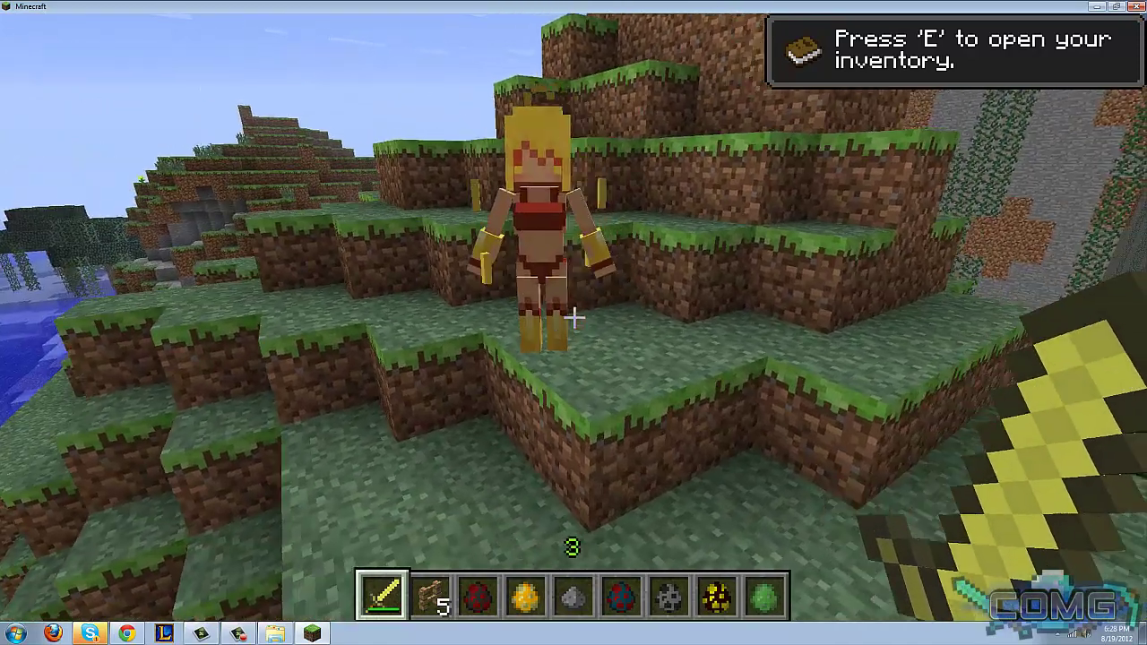